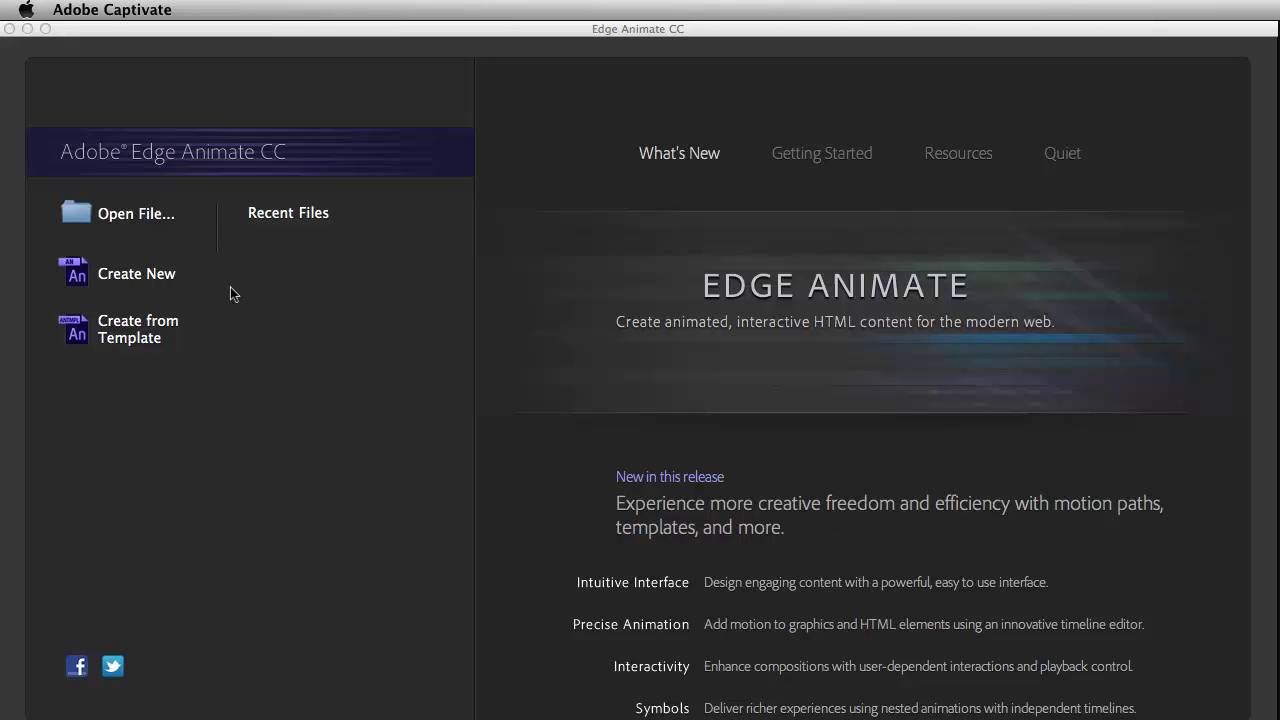
- Create a new composition and import all eighteen shoe images from the myImages folder
left_click(141, 276)
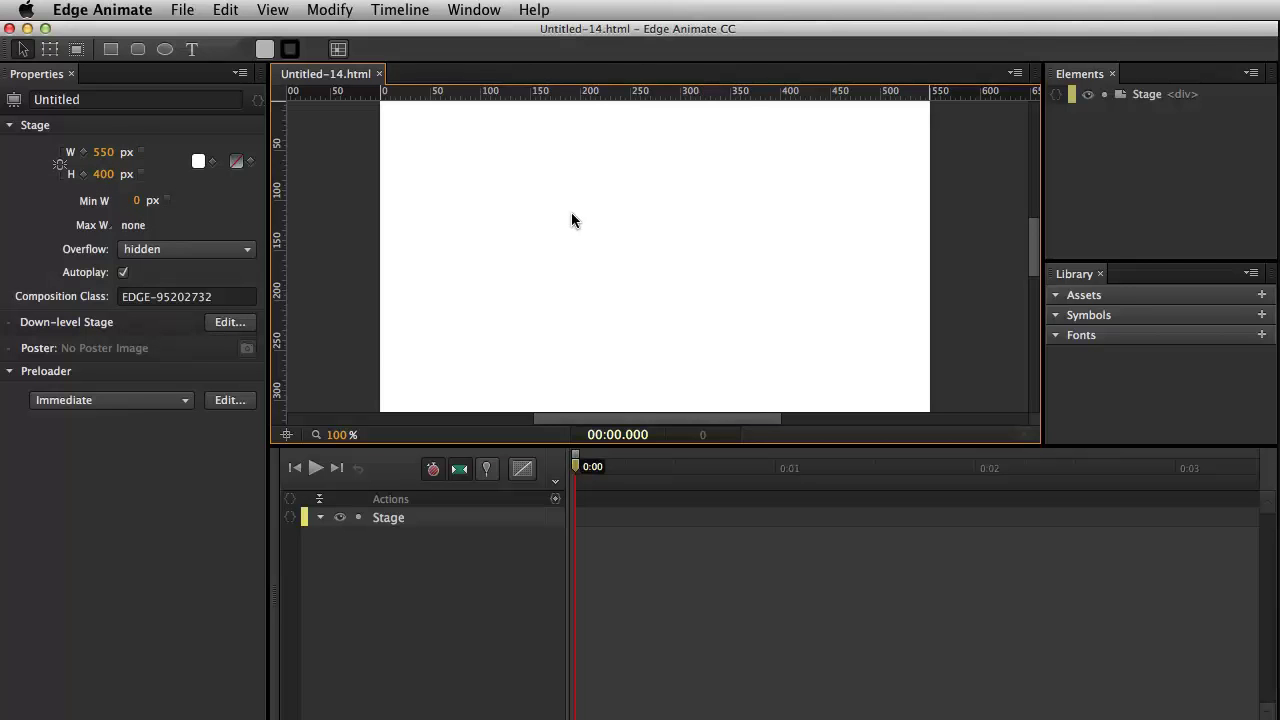
left_click(651, 206)
left_click(182, 10)
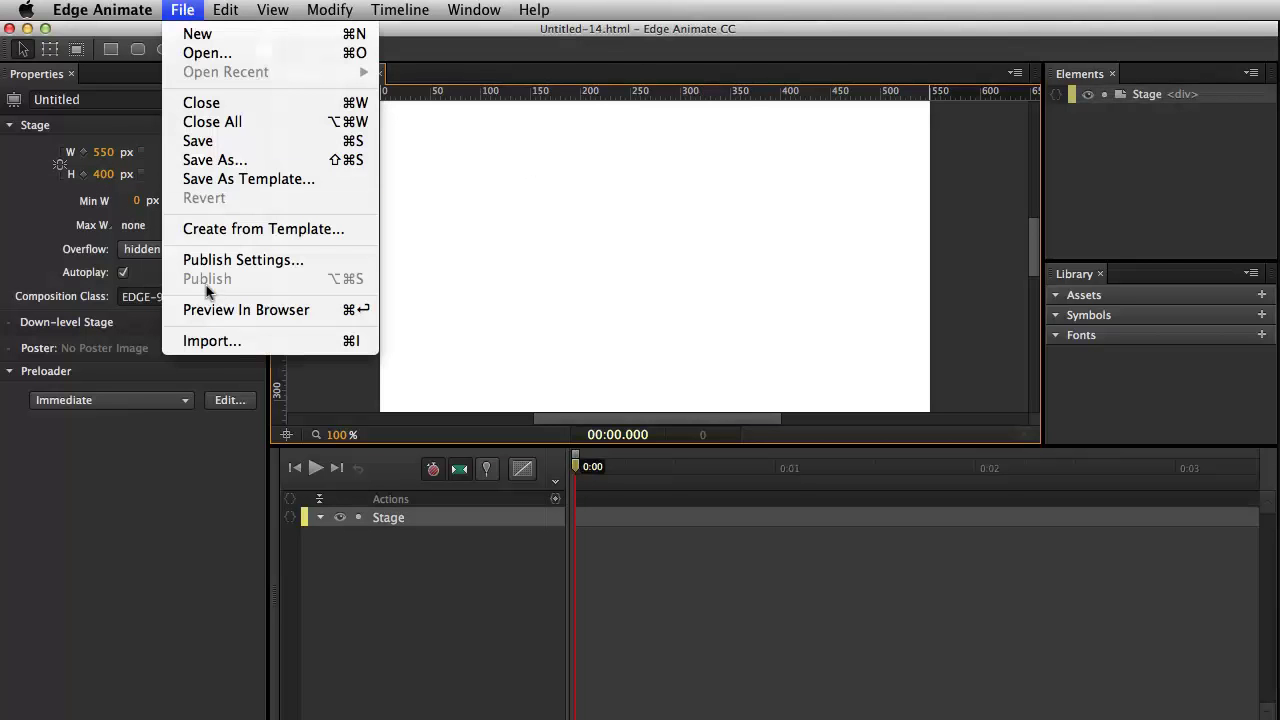
left_click(208, 342)
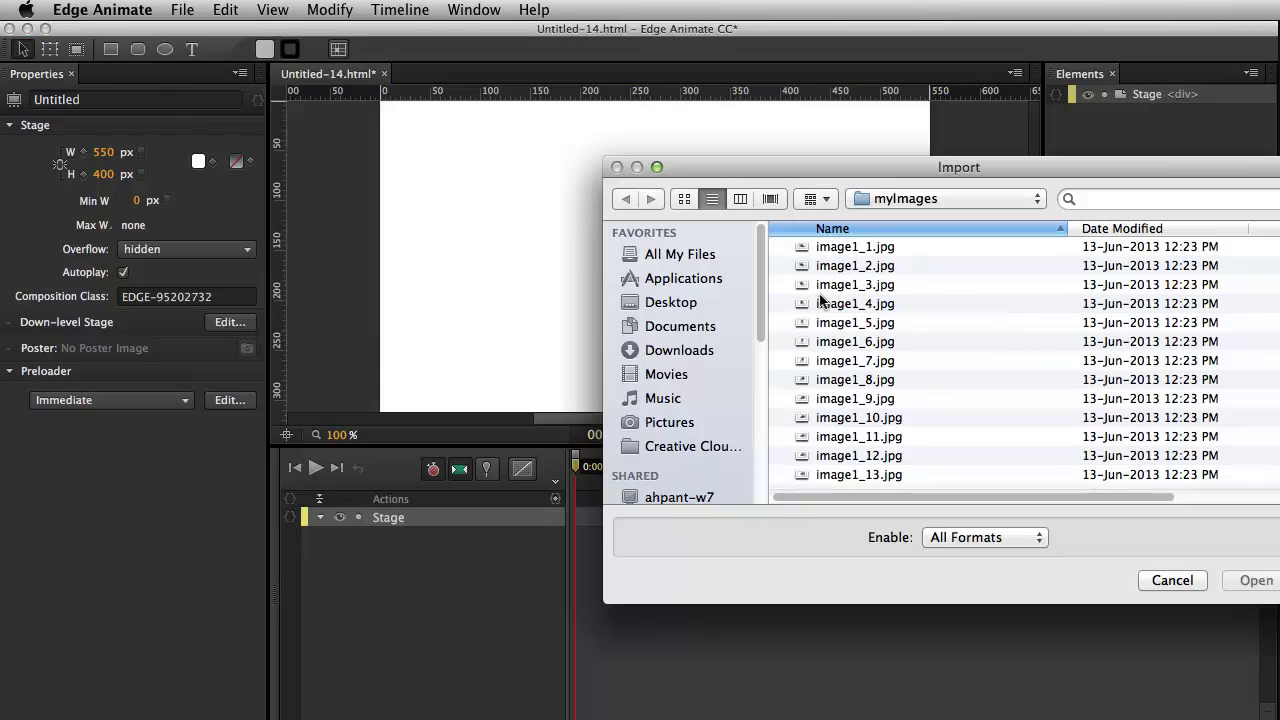
key("super+a")
left_click(1245, 581)
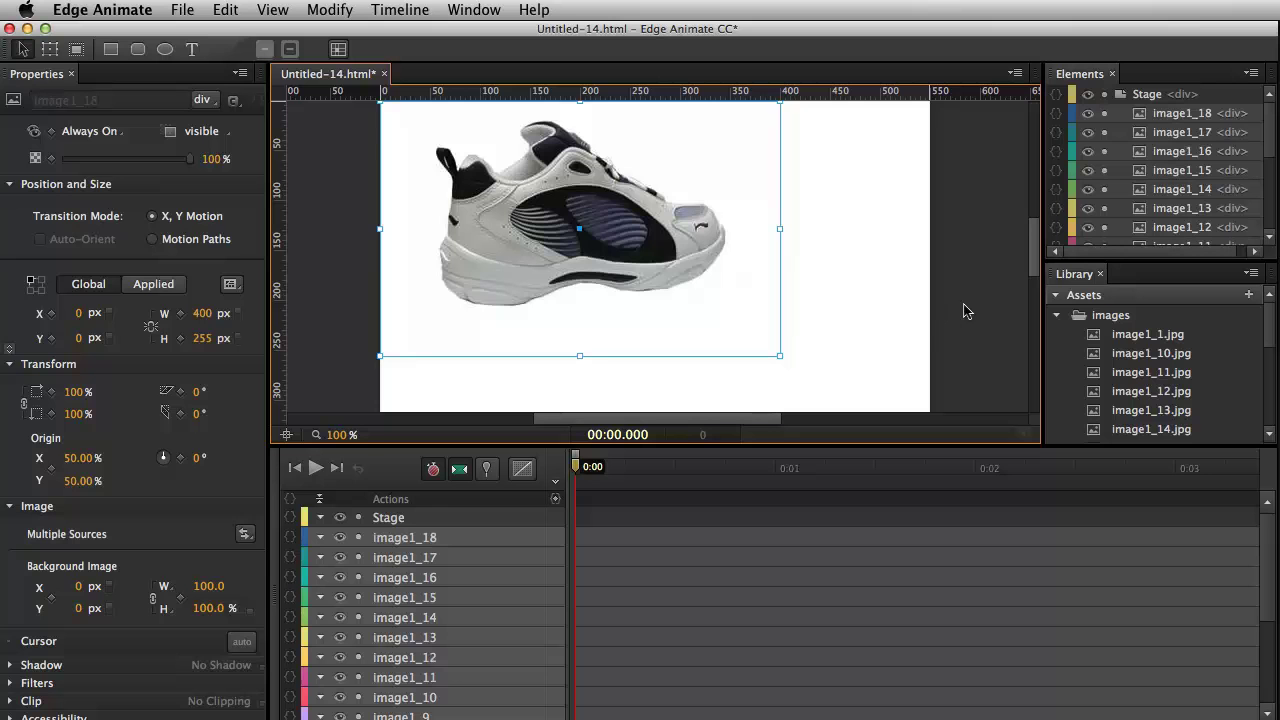
- Select the top shoe image, image1_18, on the stage
left_click(853, 315)
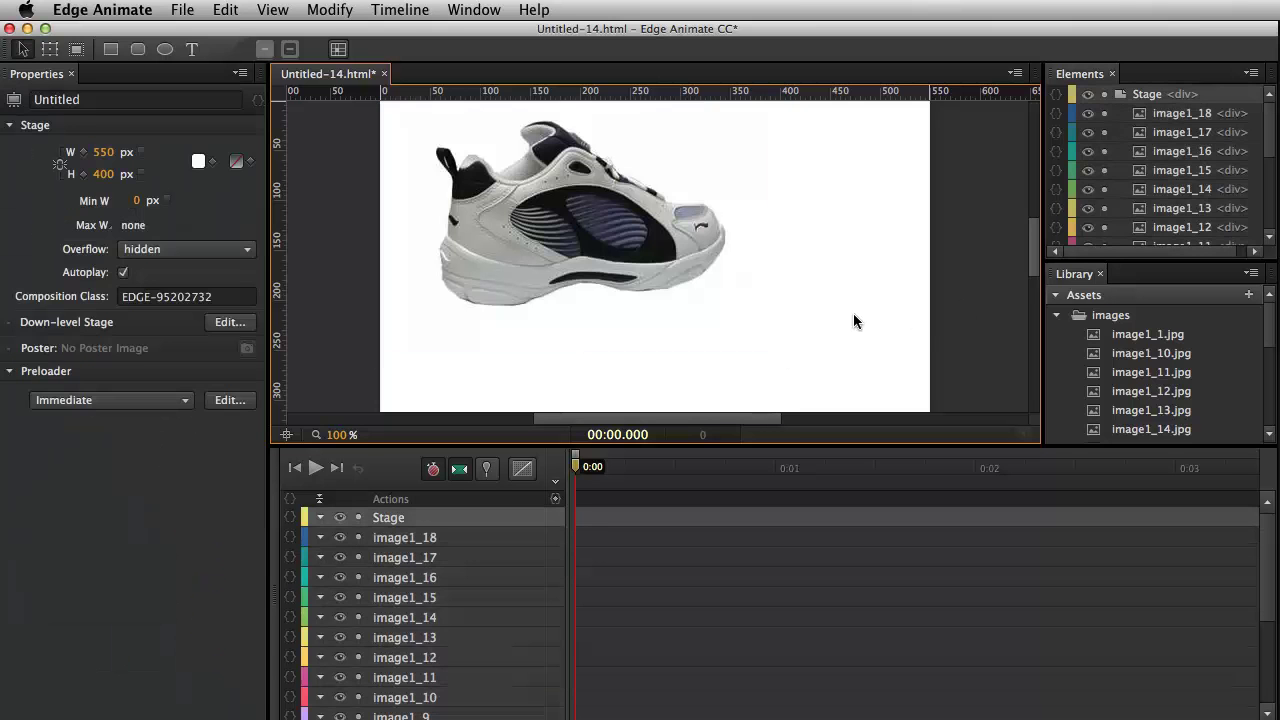
left_click(588, 232)
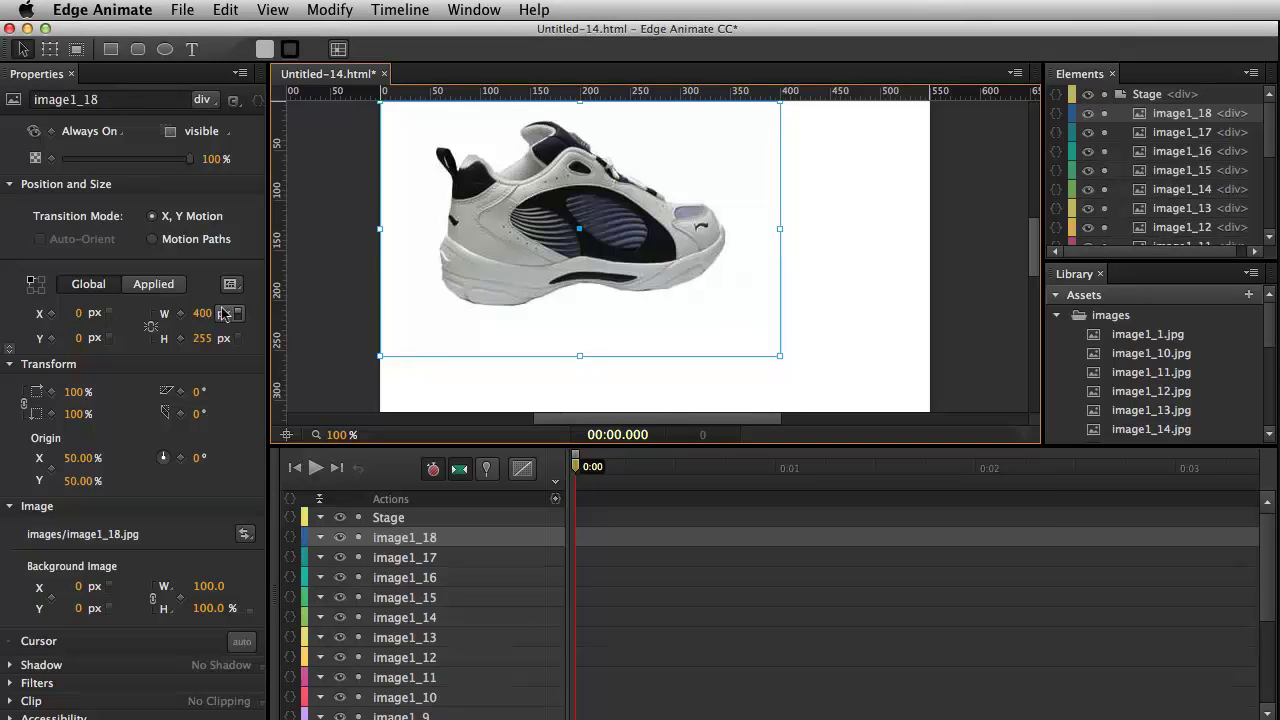
left_click(180, 338)
- Set the stage width to 400 and height to 255 px, then center the stage
left_click(855, 262)
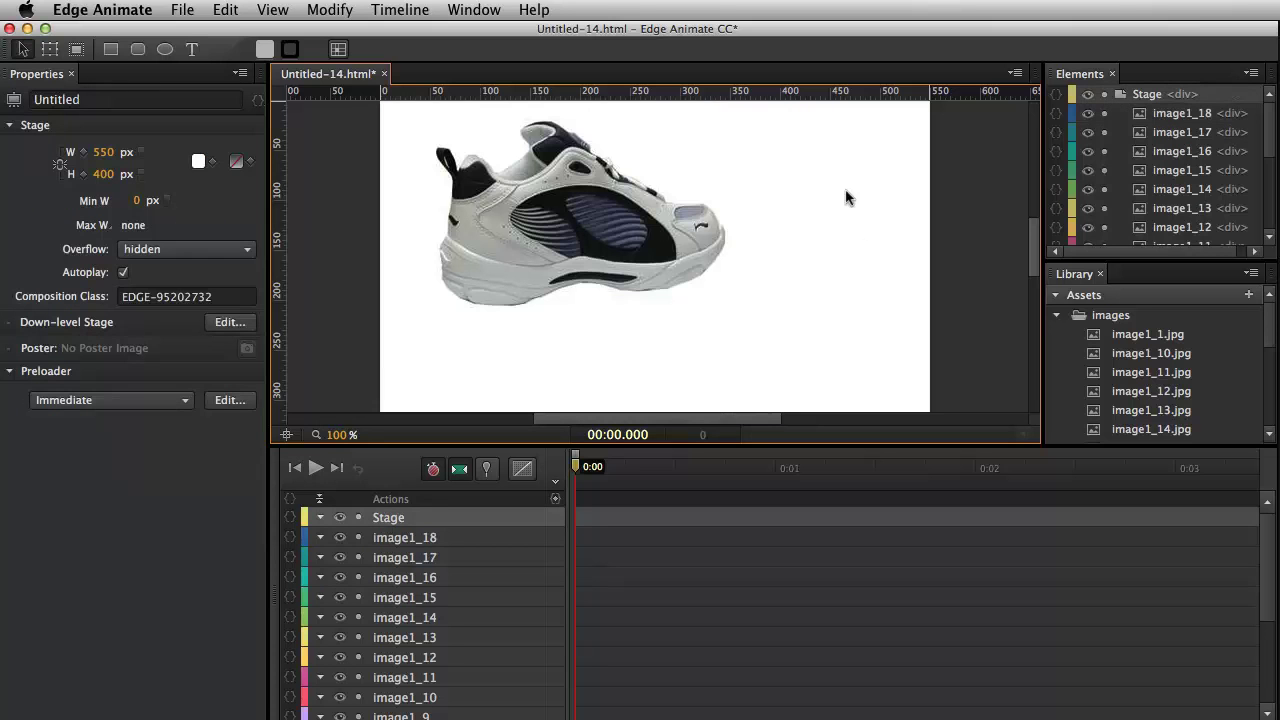
left_click(101, 153)
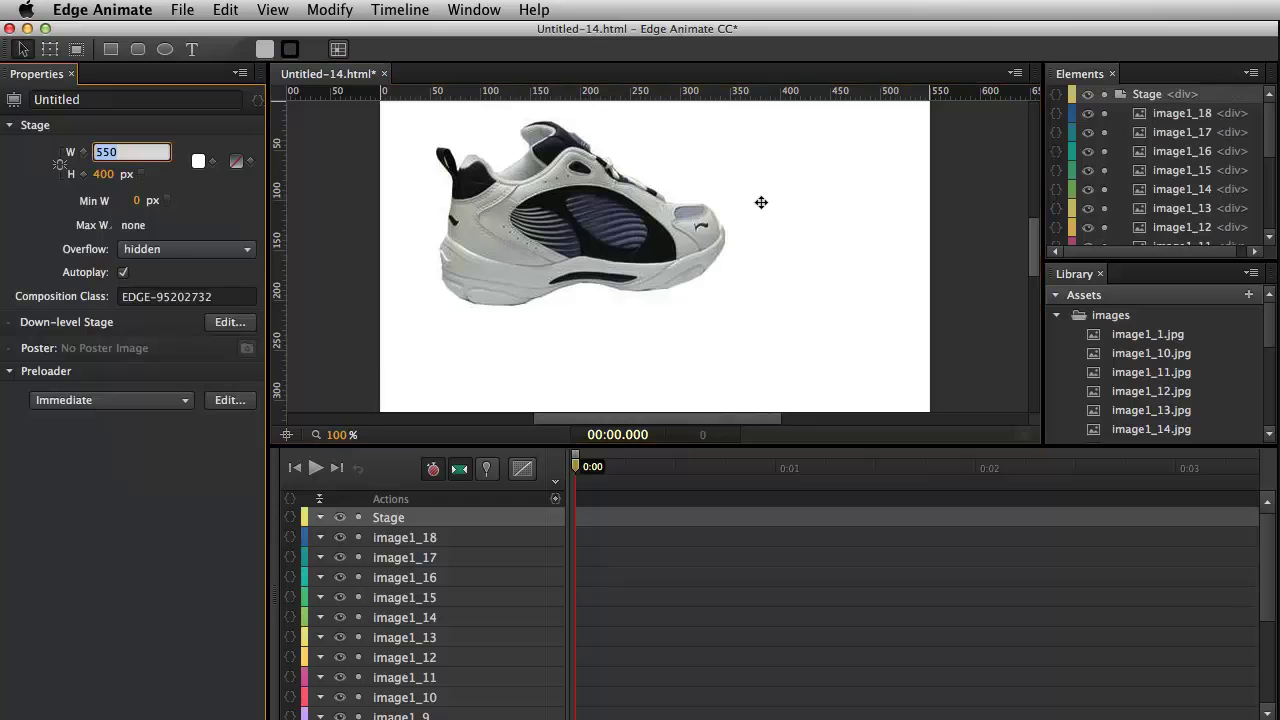
type("400")
key("Return")
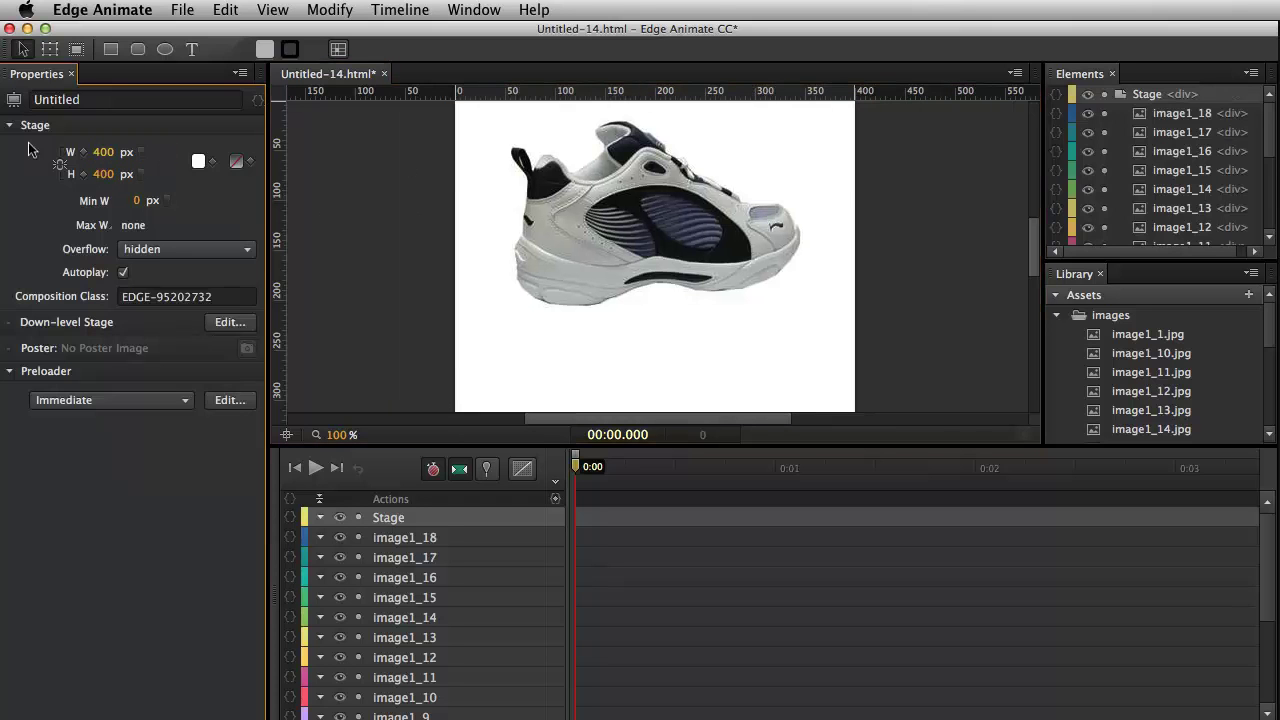
left_click(104, 174)
type("255")
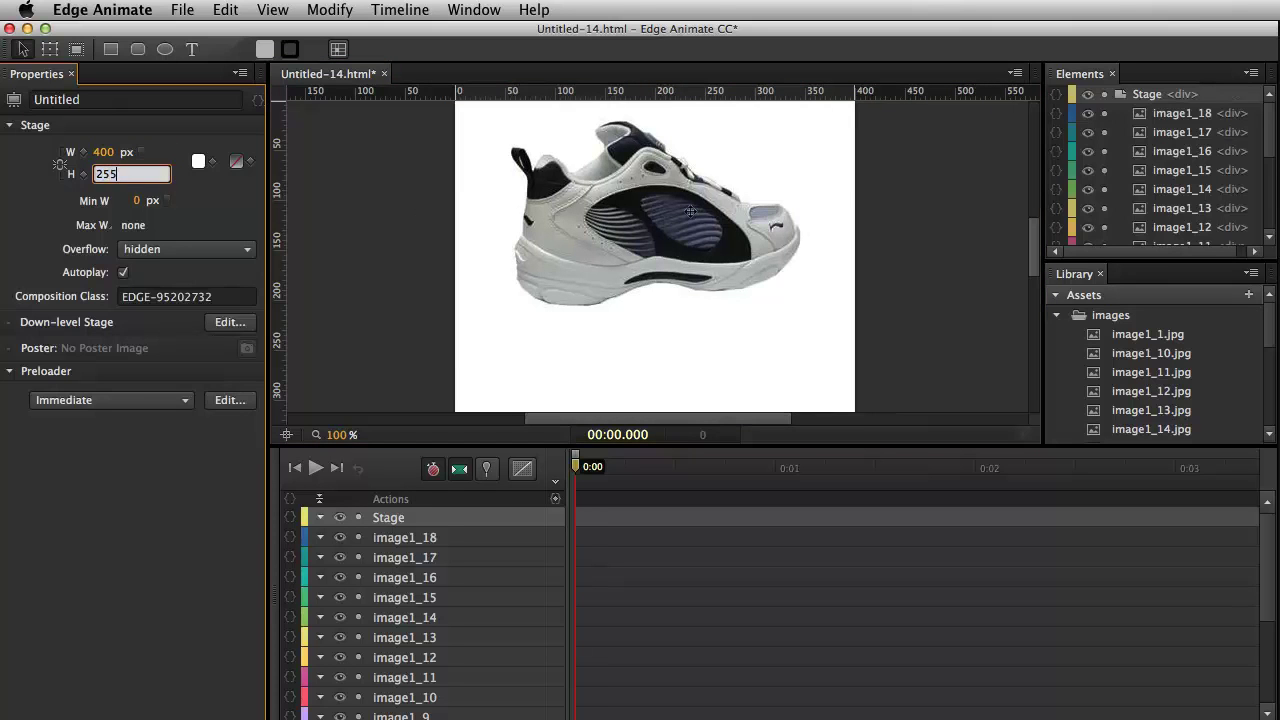
key("Return")
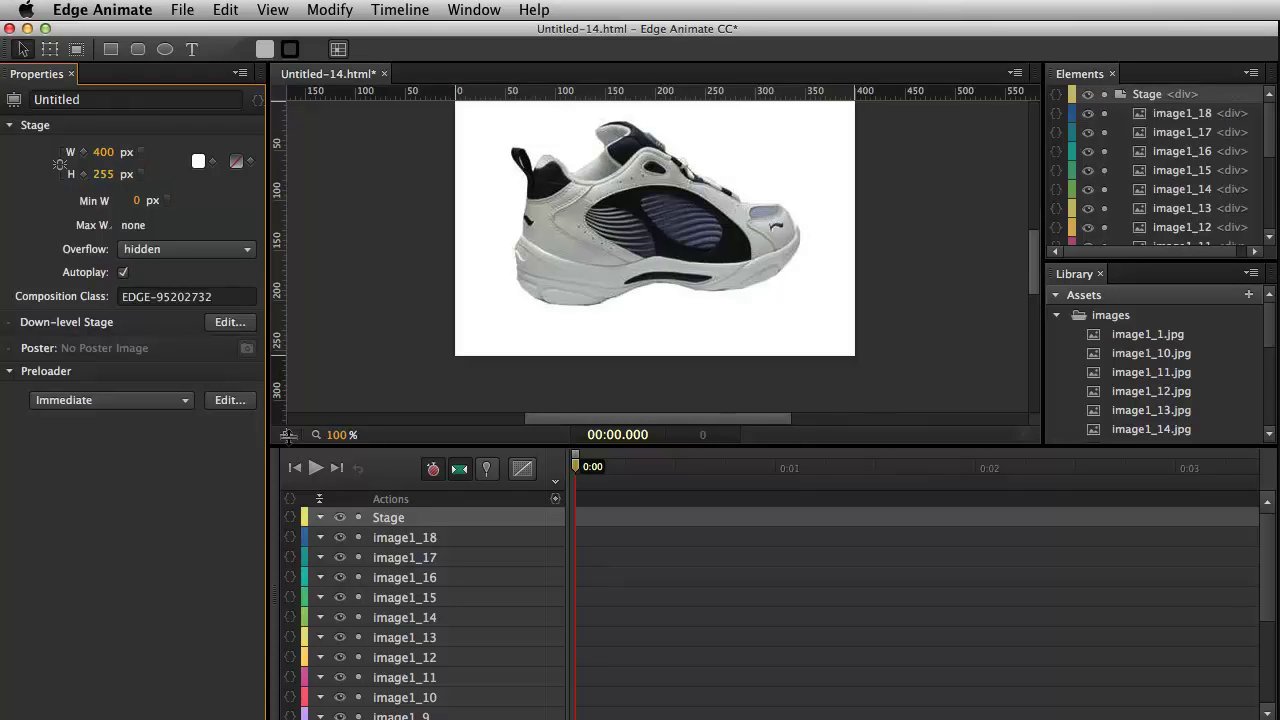
left_click(287, 435)
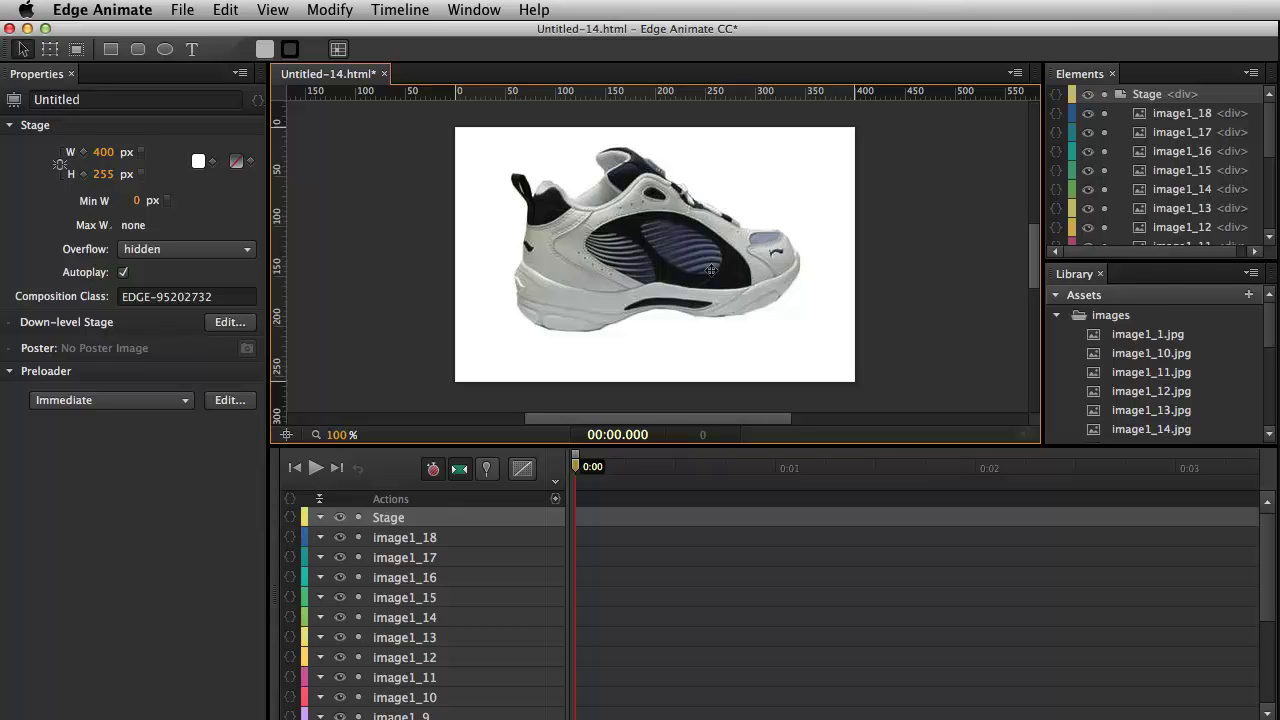
- Select image1_18 by clicking the top shoe on the stage
left_click(711, 270)
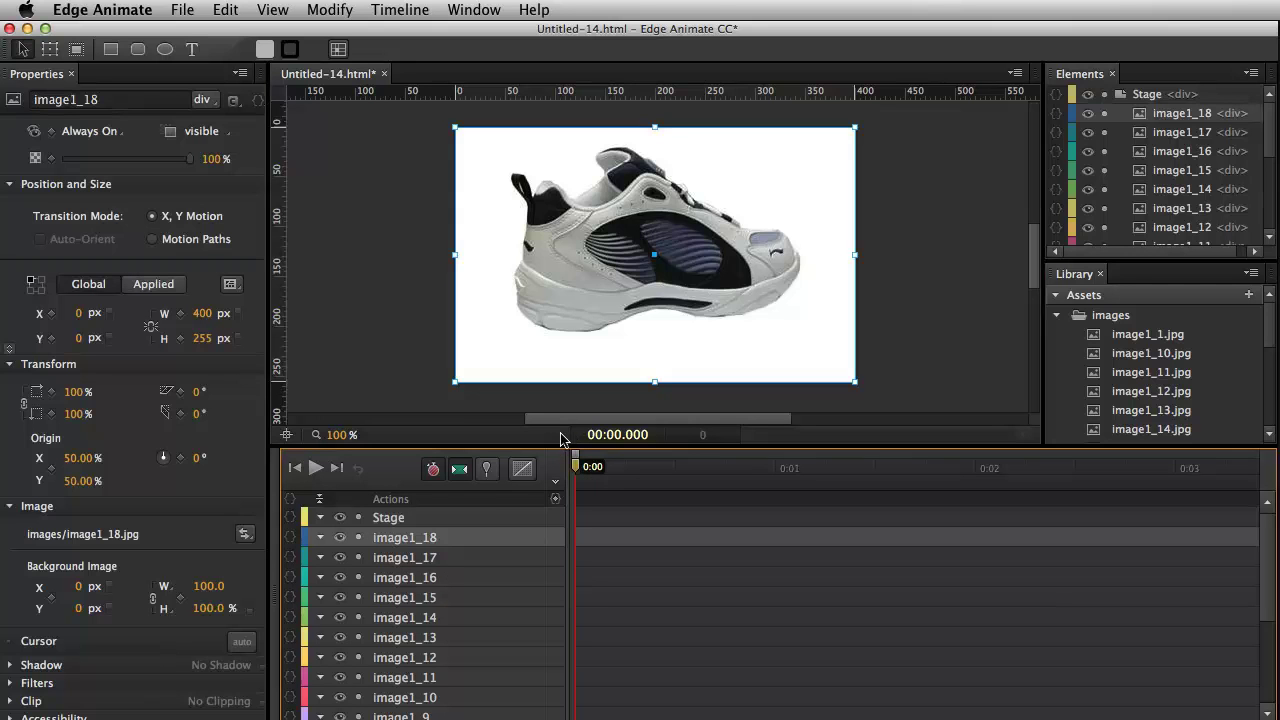
- Keyframe image1_18 at 100% opacity at 0:00 and fade it to 0% at 0:00.250
left_click(49, 155)
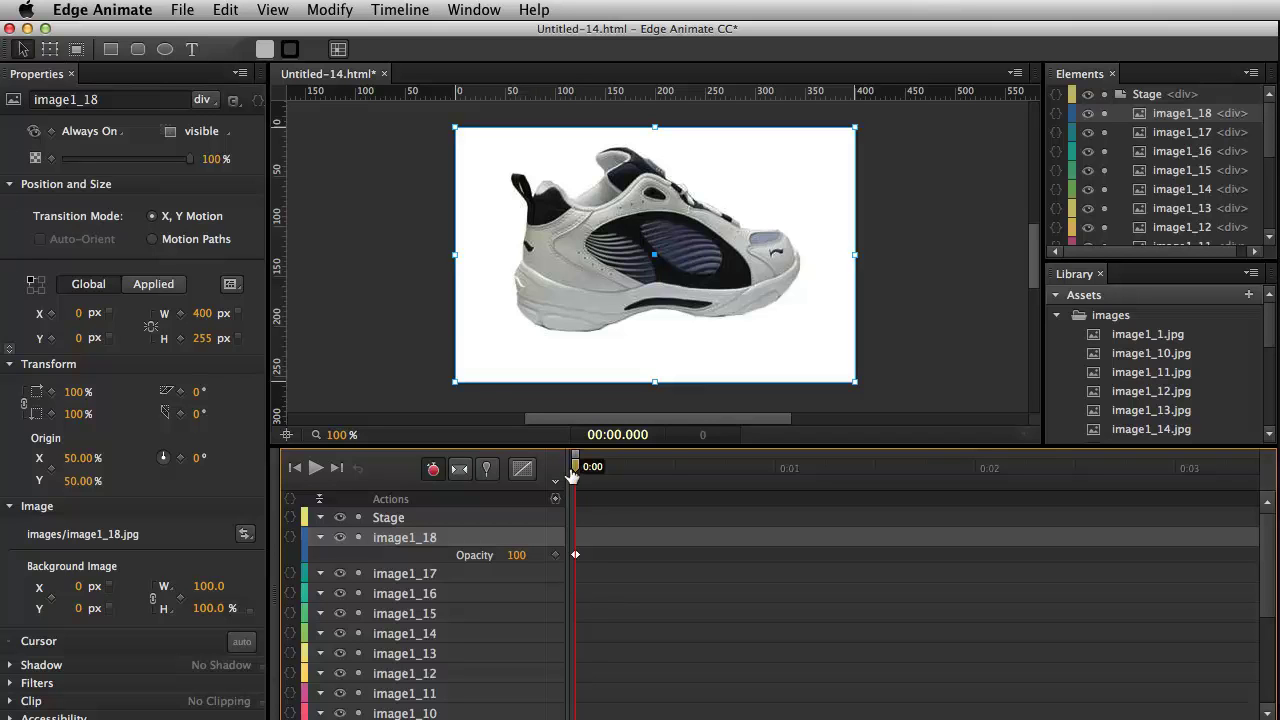
left_click_drag(575, 468, 614, 478)
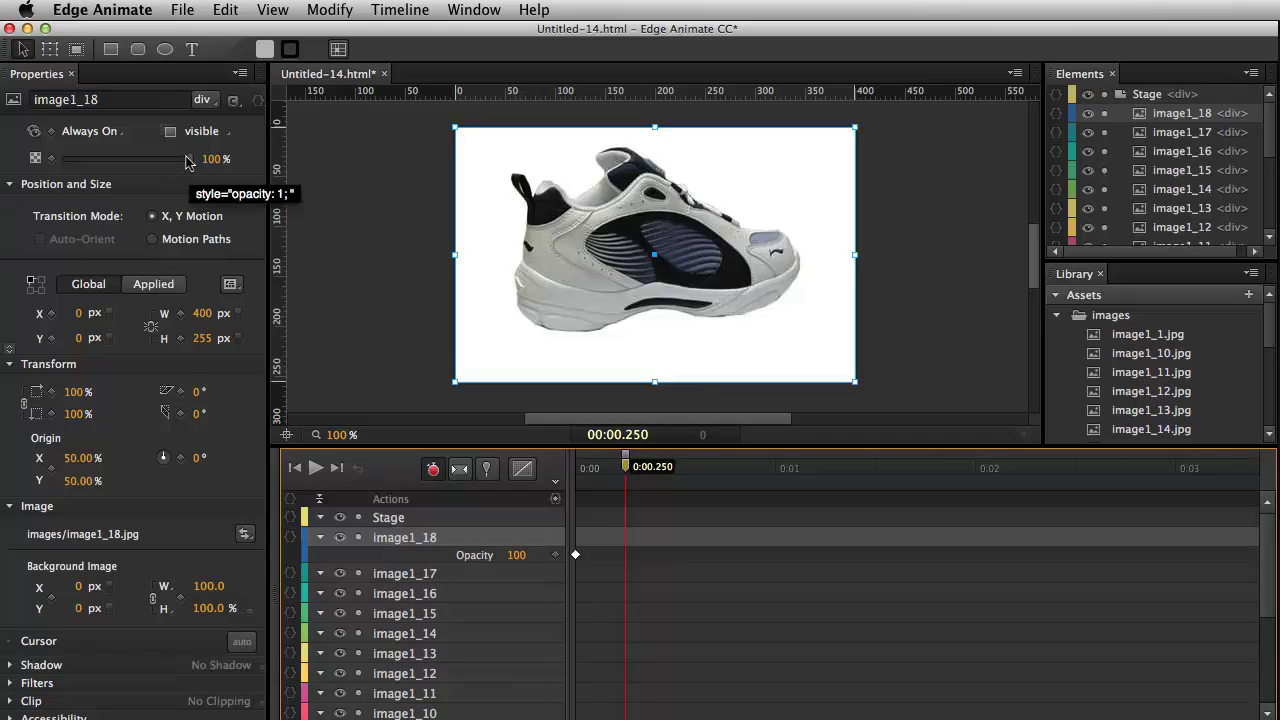
left_click_drag(186, 160, 55, 165)
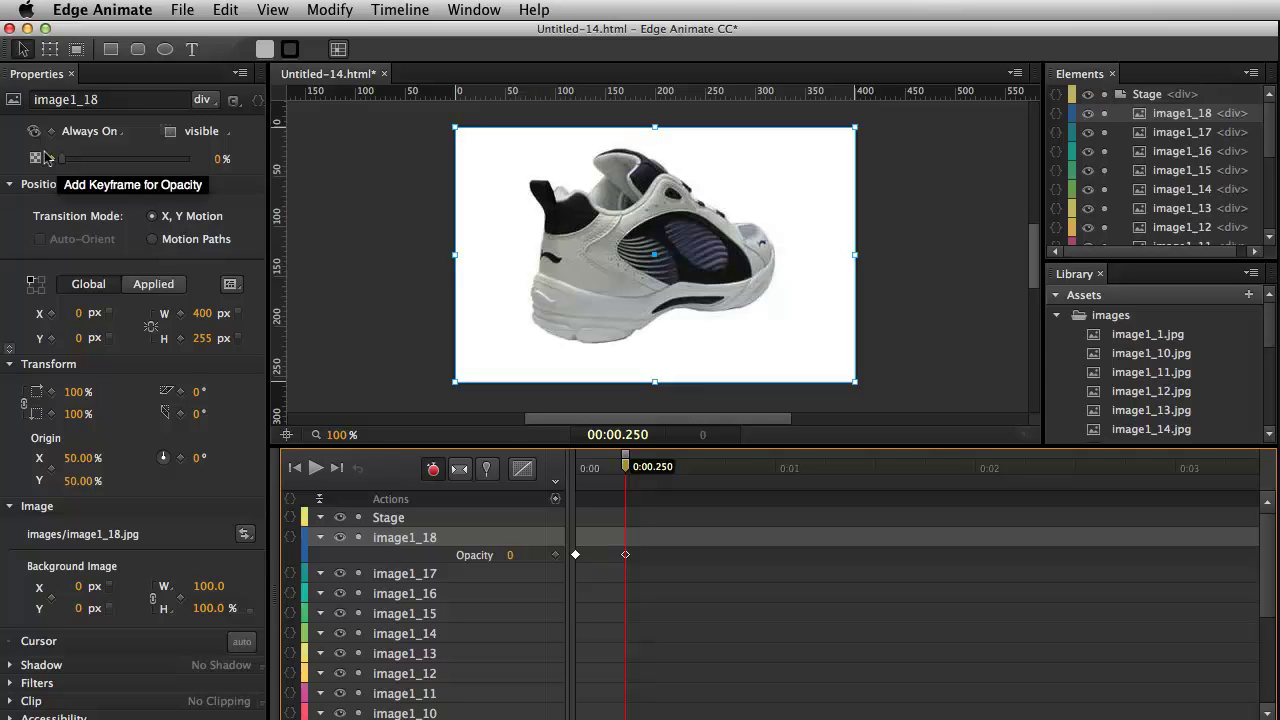
- Record image1_18's 0% keyframe, fade image1_17 out by 0:00.500, and preview
left_click(52, 158)
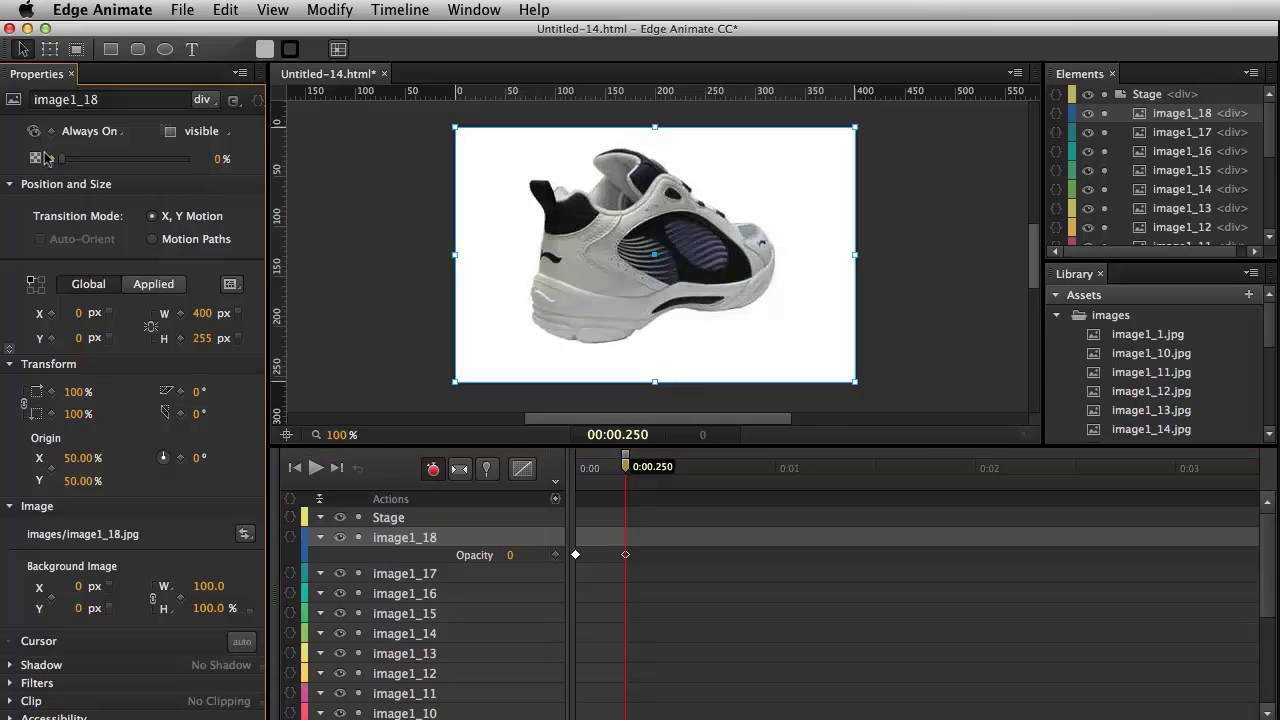
left_click(421, 568)
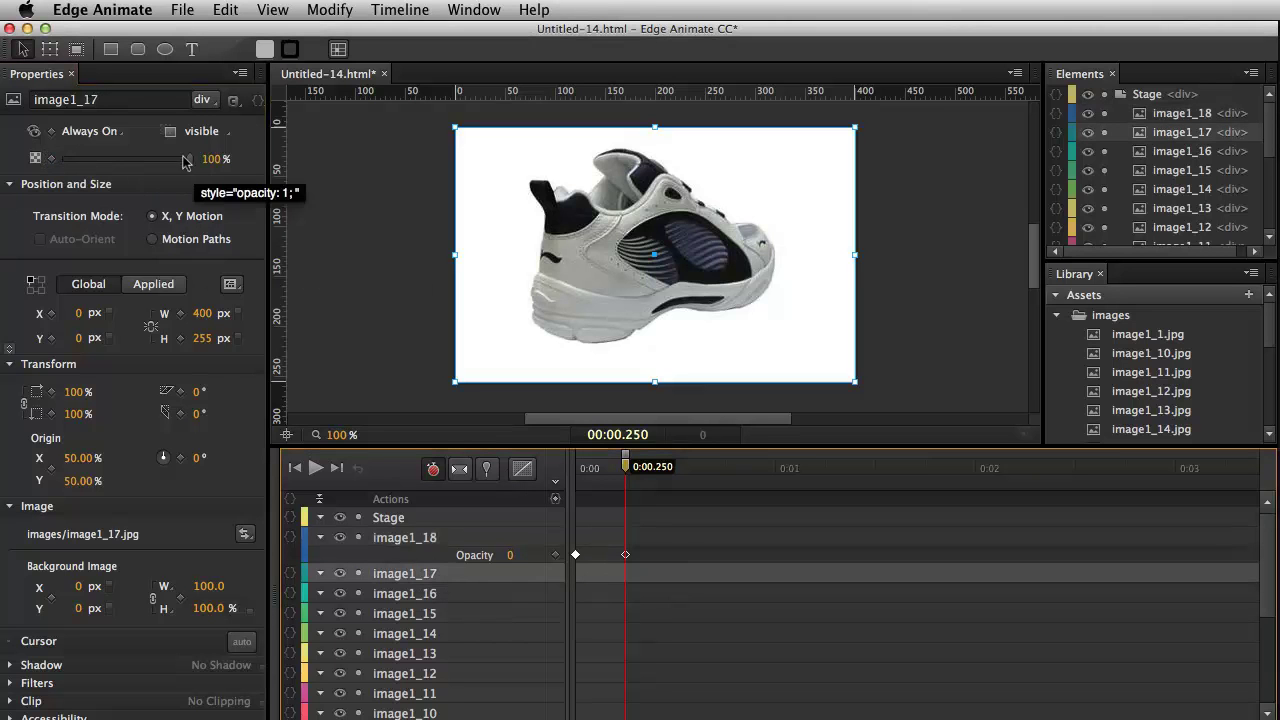
left_click(52, 158)
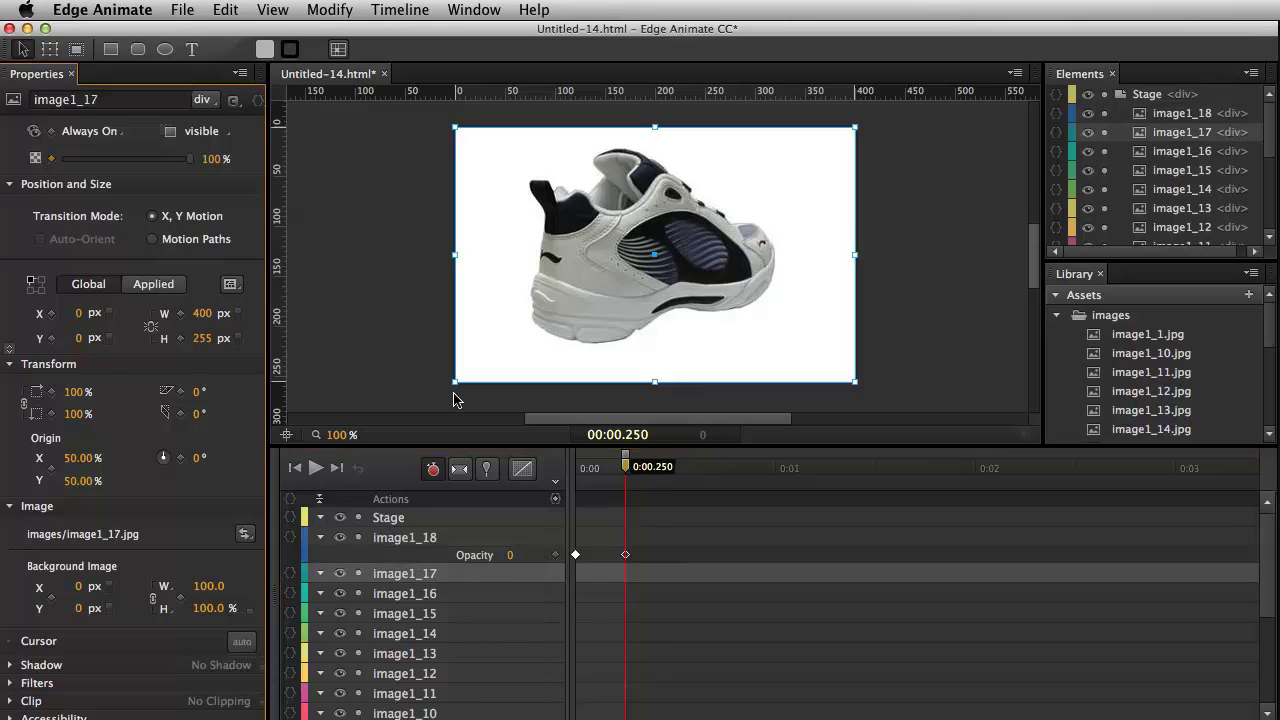
left_click_drag(625, 468, 670, 476)
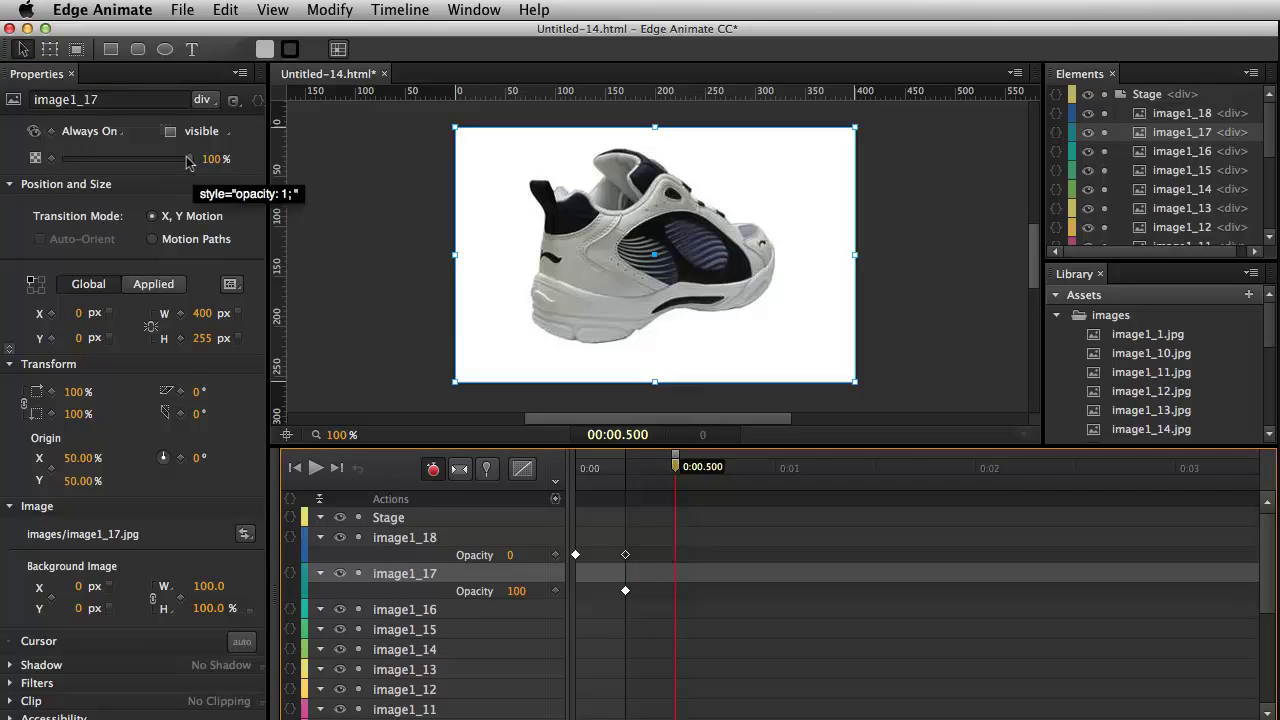
left_click_drag(190, 160, 45, 165)
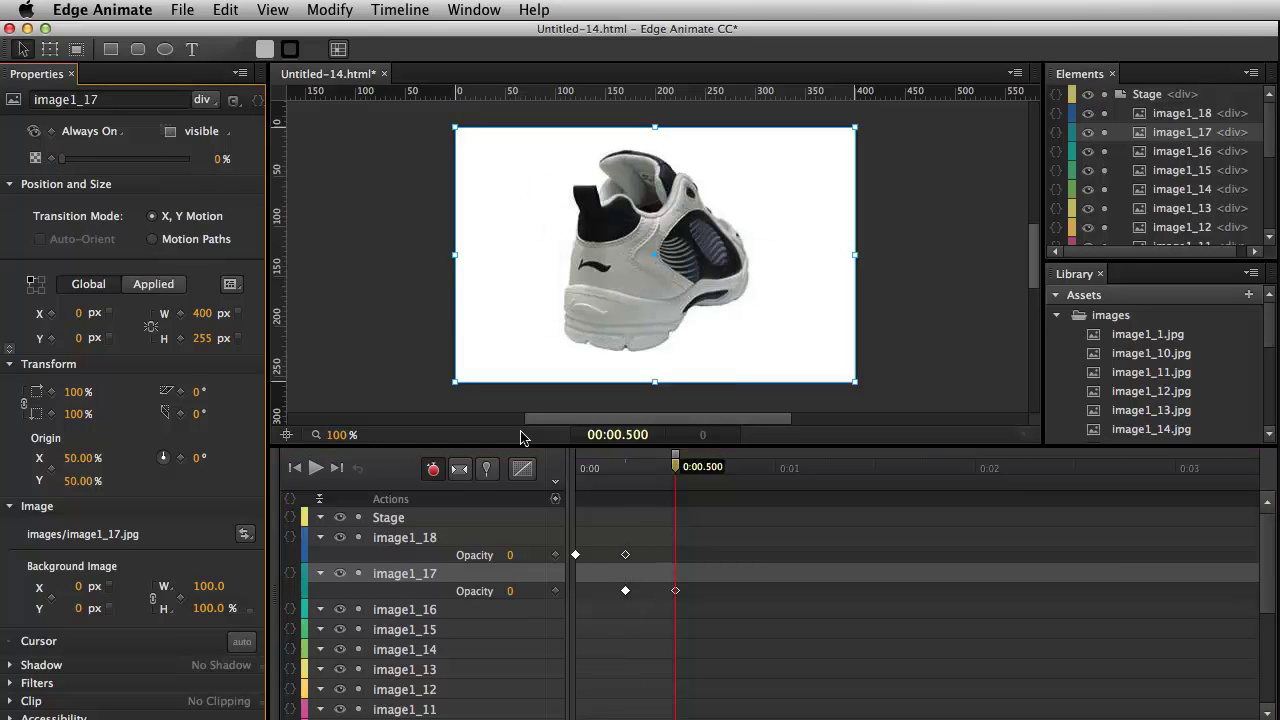
left_click(316, 468)
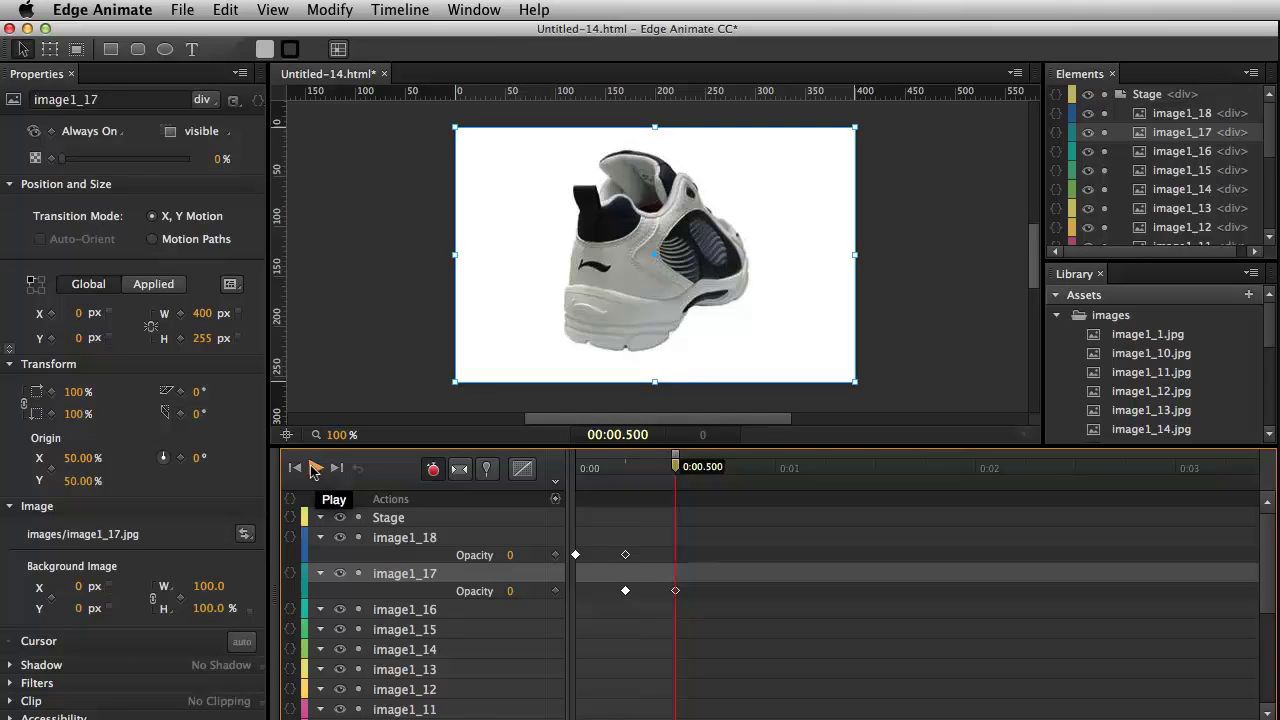
left_click(314, 468)
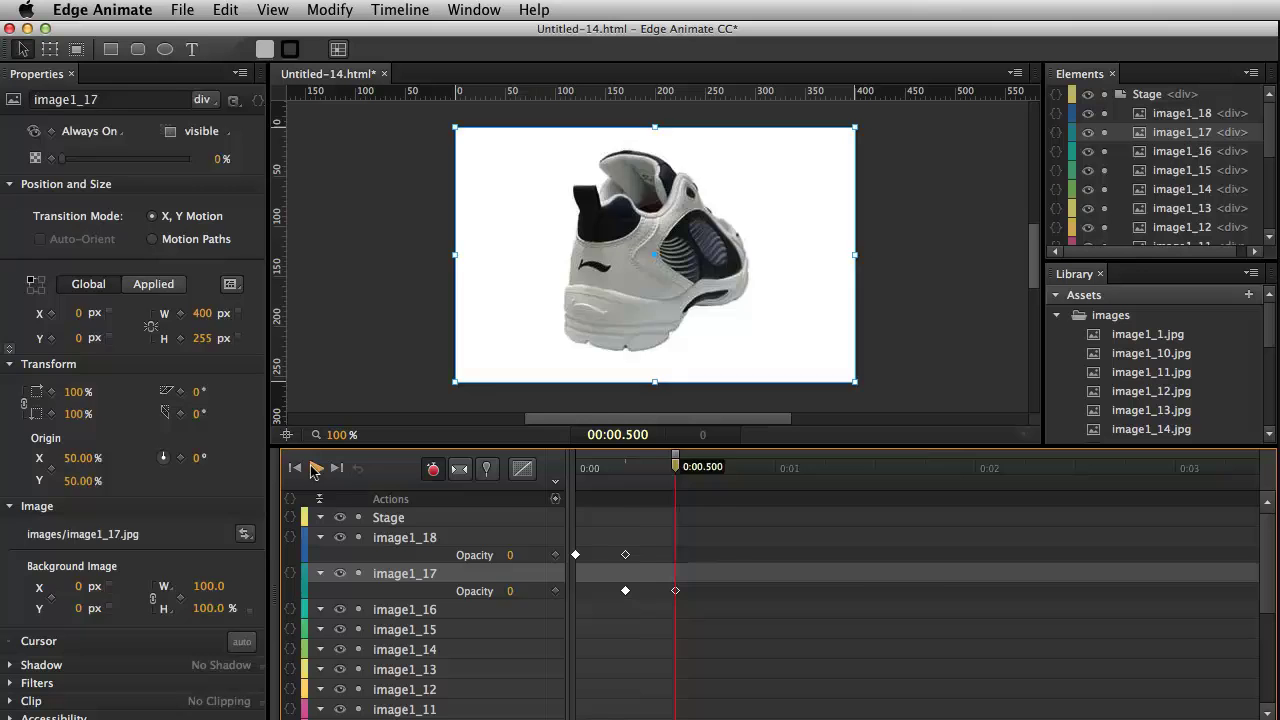
- Fade image1_16 from 100% at 0:00.500 to 0% at 0:00.750
left_click(440, 612)
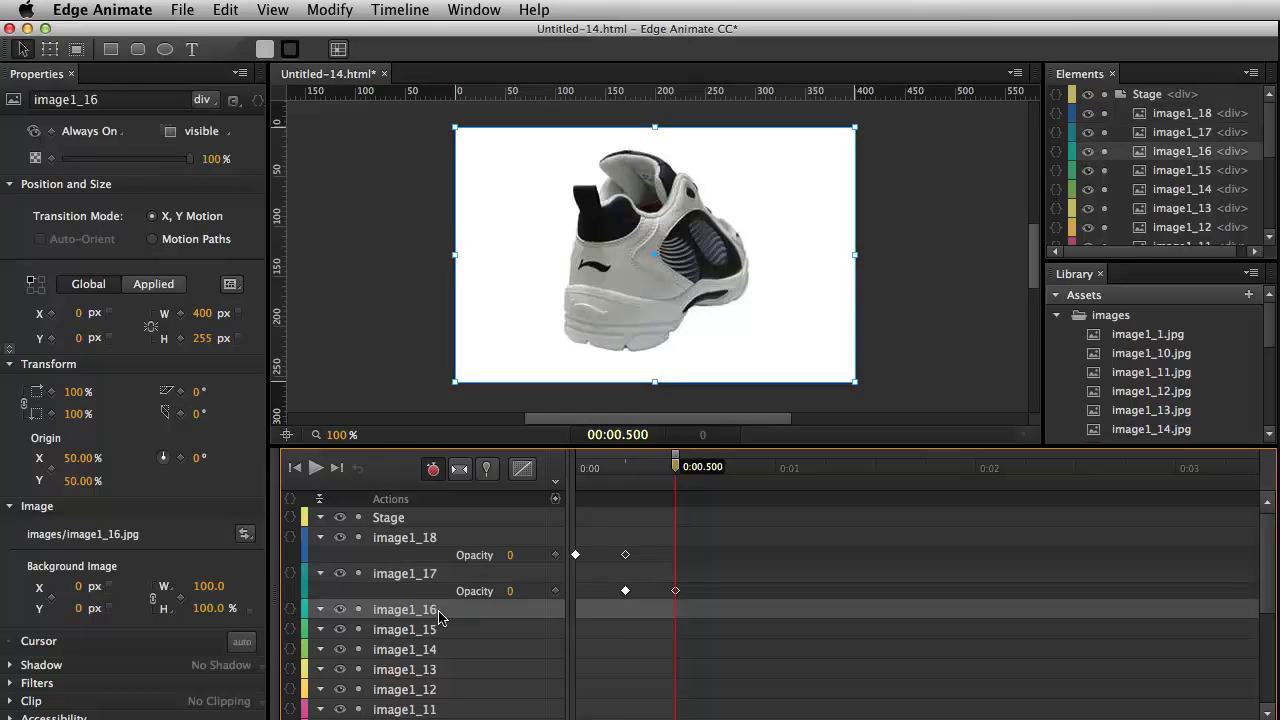
left_click(51, 158)
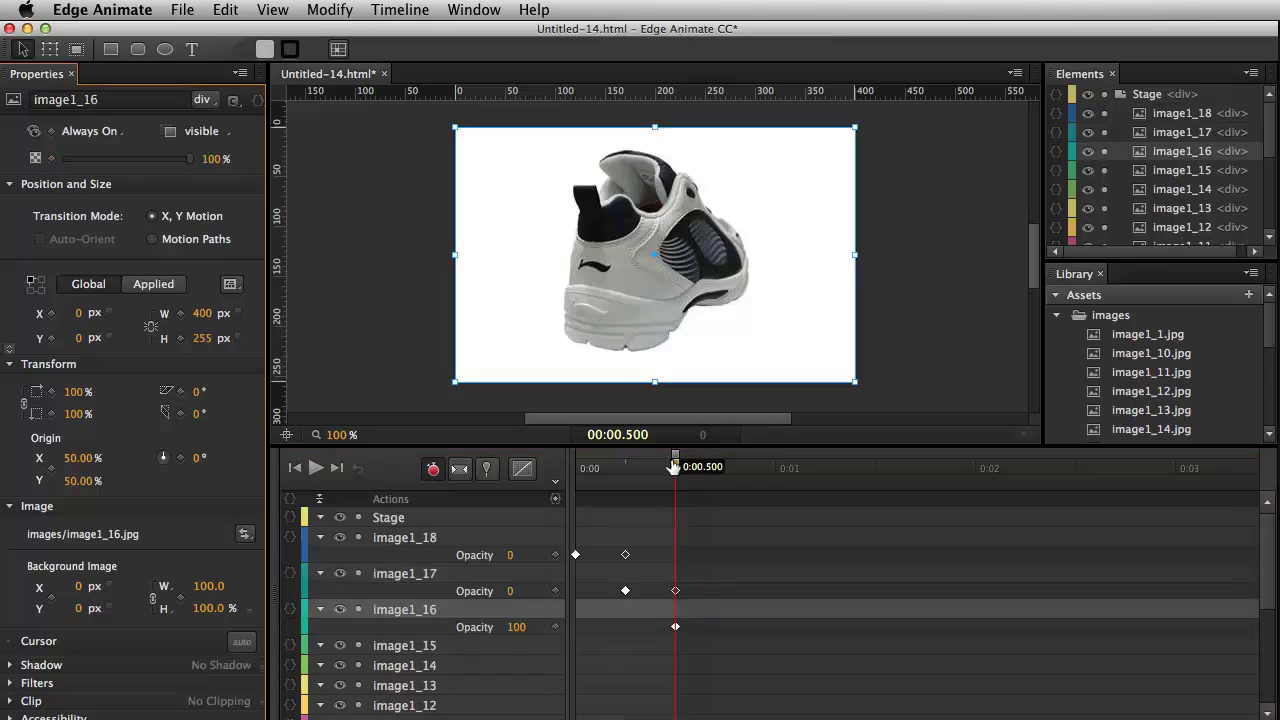
left_click_drag(678, 468, 725, 468)
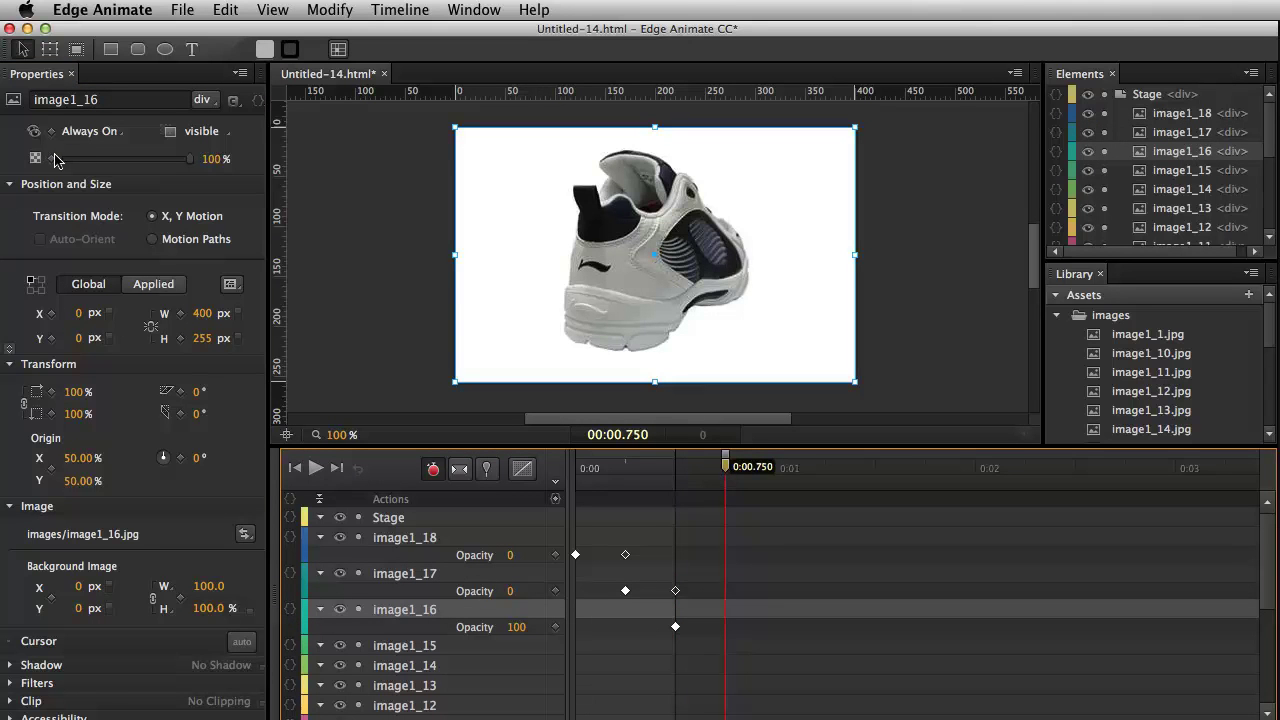
left_click_drag(190, 159, 62, 159)
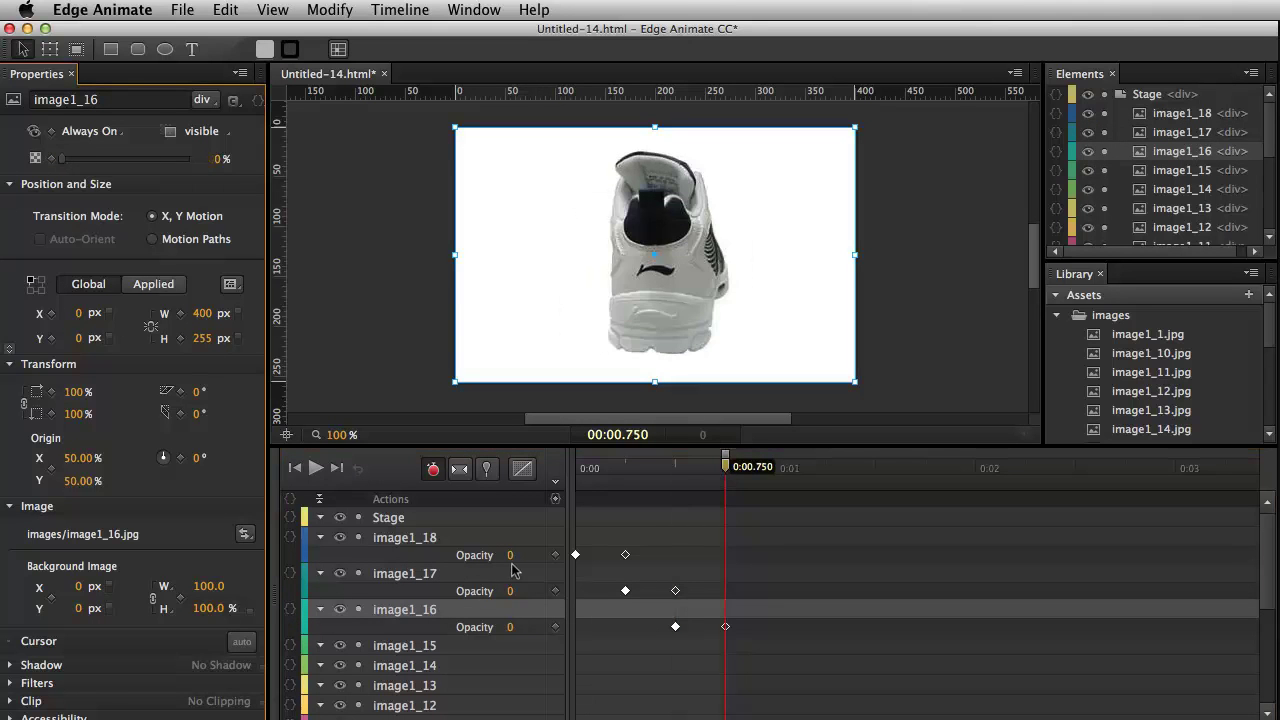
scroll(925, 635, "down", 5)
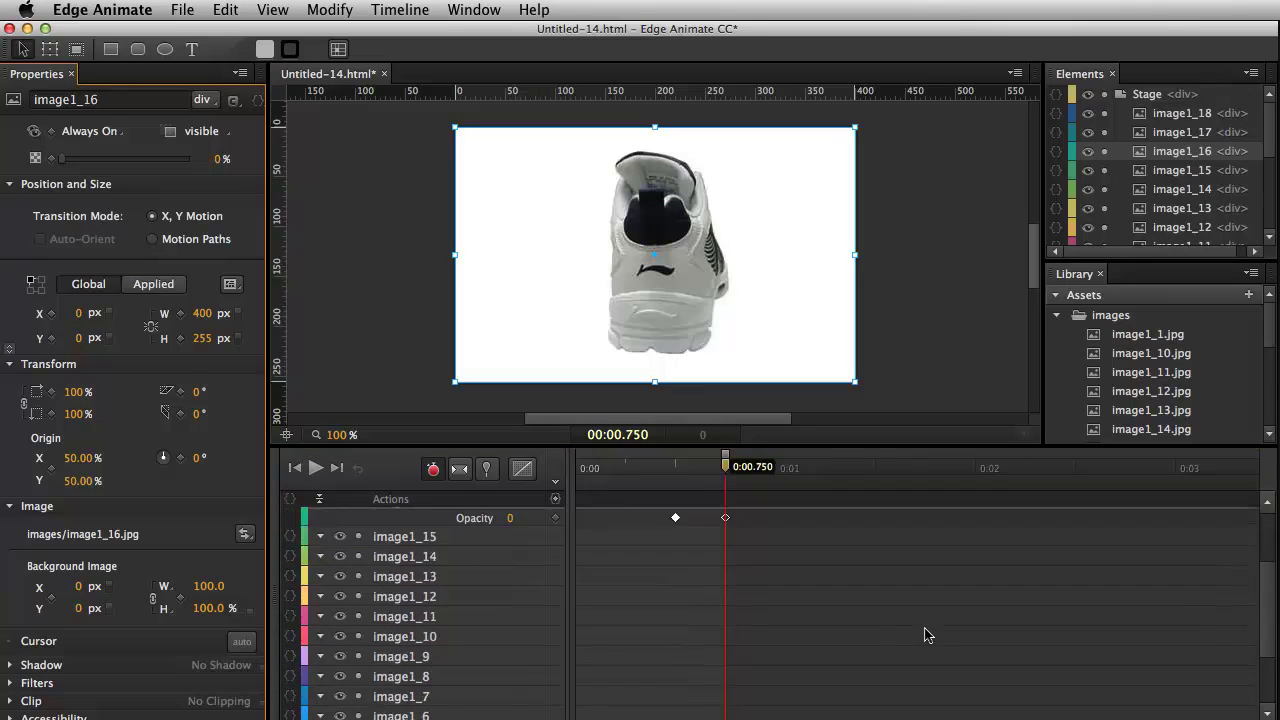
scroll(925, 635, "up", 2)
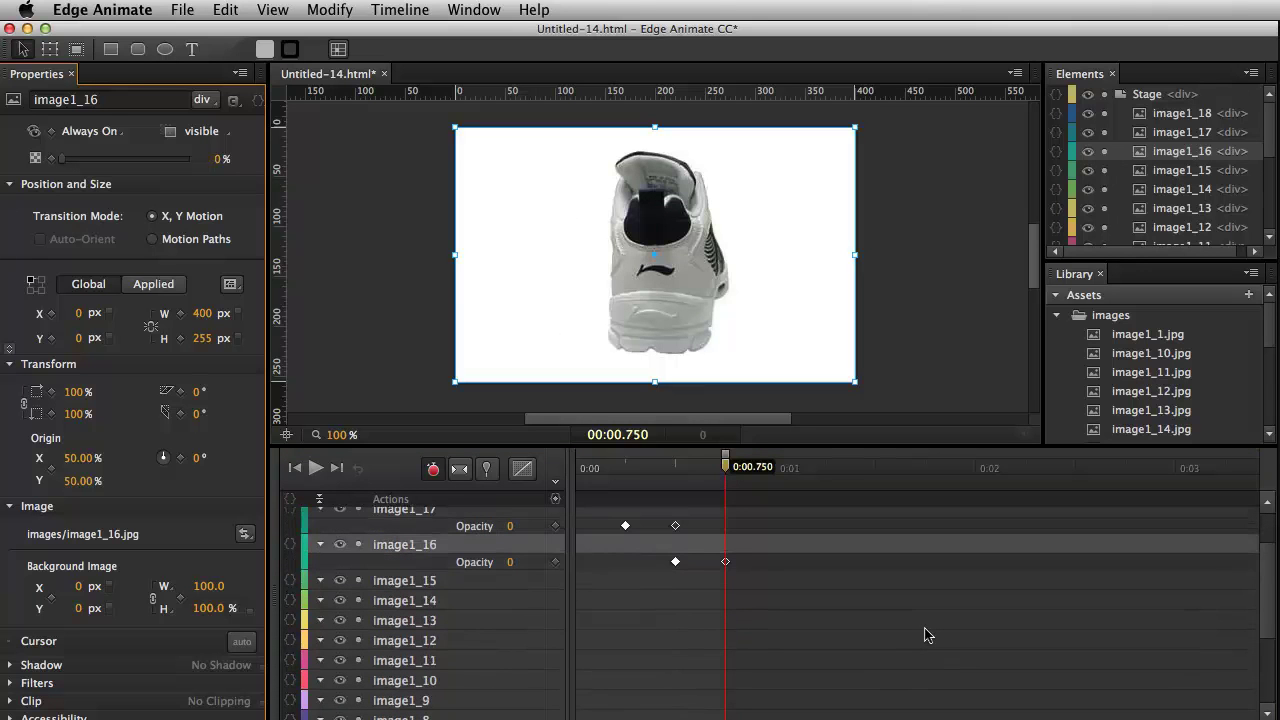
- Copy image1_16's opacity keyframes
left_click(675, 561)
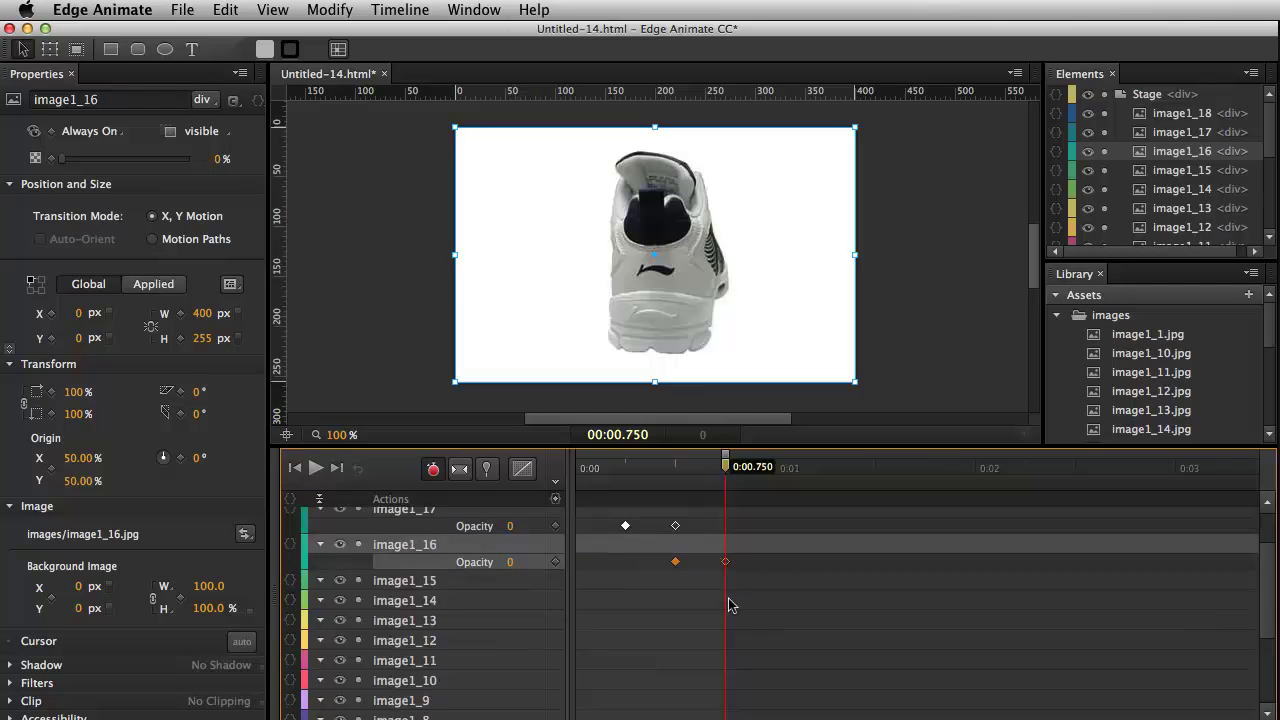
scroll(729, 604, "down", 3)
scroll(715, 600, "up", 5)
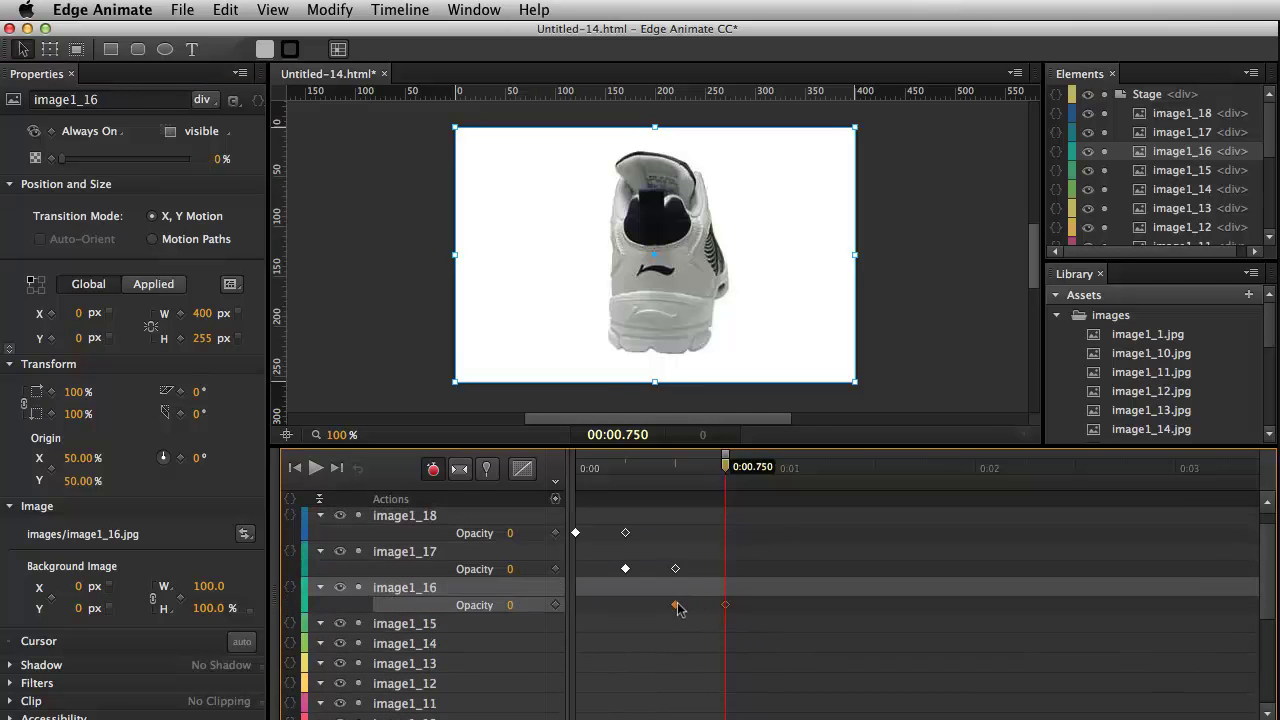
right_click(677, 602)
left_click(610, 610)
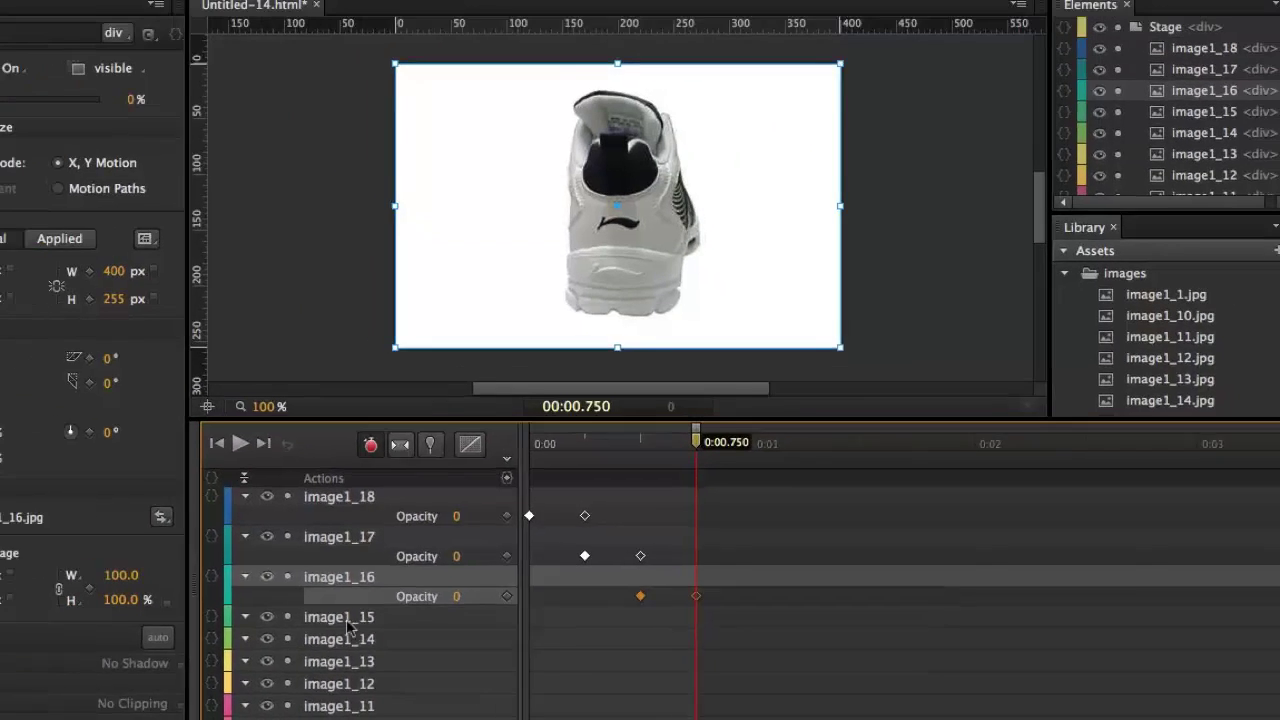
- Paste the opacity fade onto layers image1_15 through image1_2
scroll(436, 625, "down", 5)
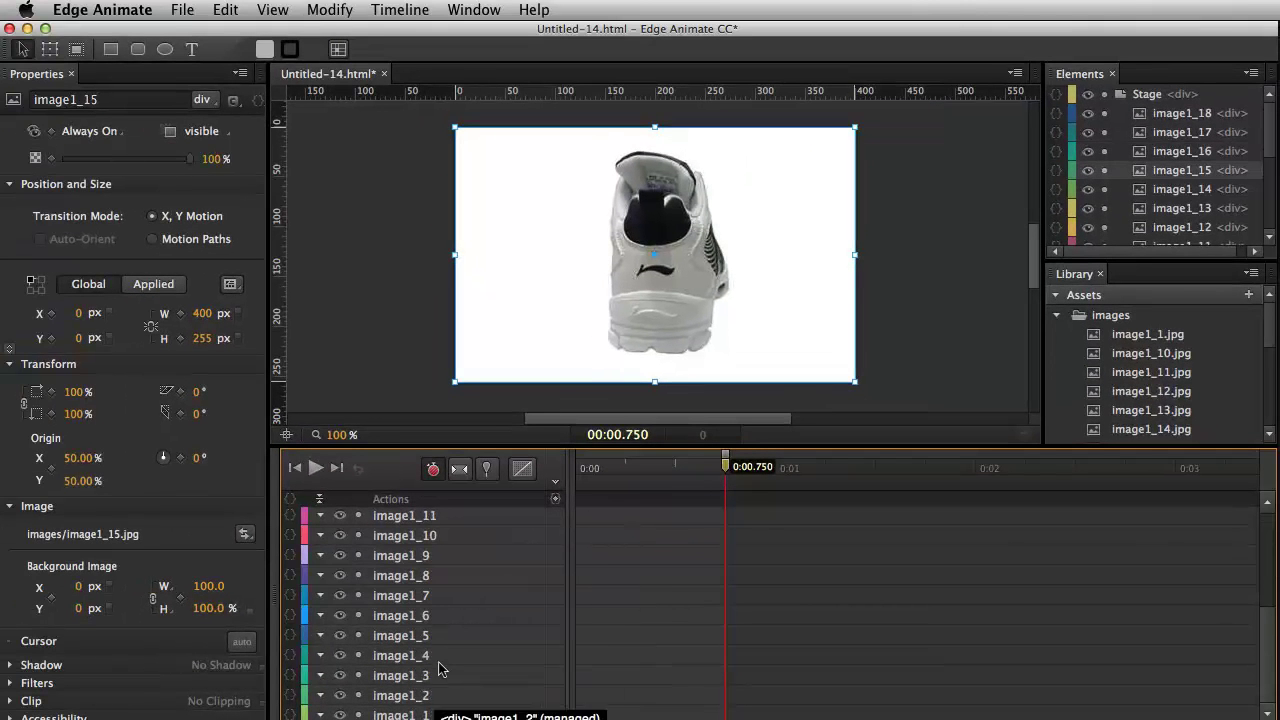
left_click(441, 697, "shift")
scroll(570, 645, "up", 5)
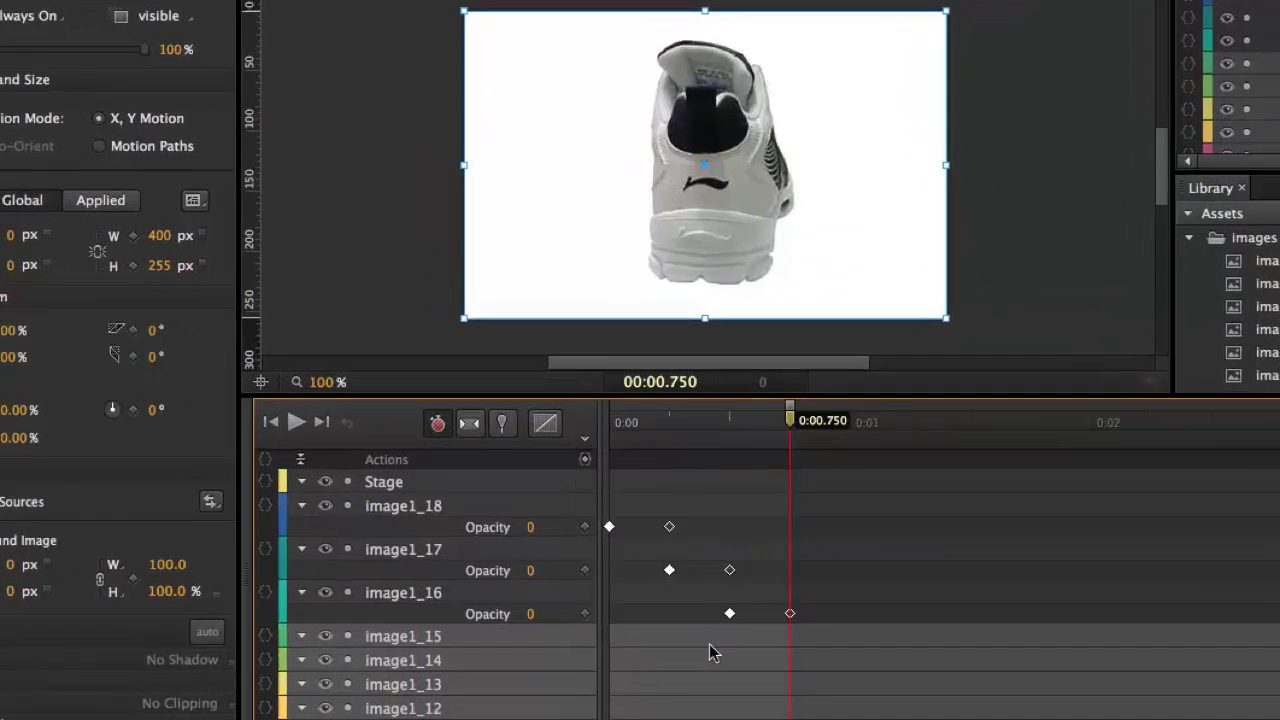
right_click(712, 650)
left_click(760, 669)
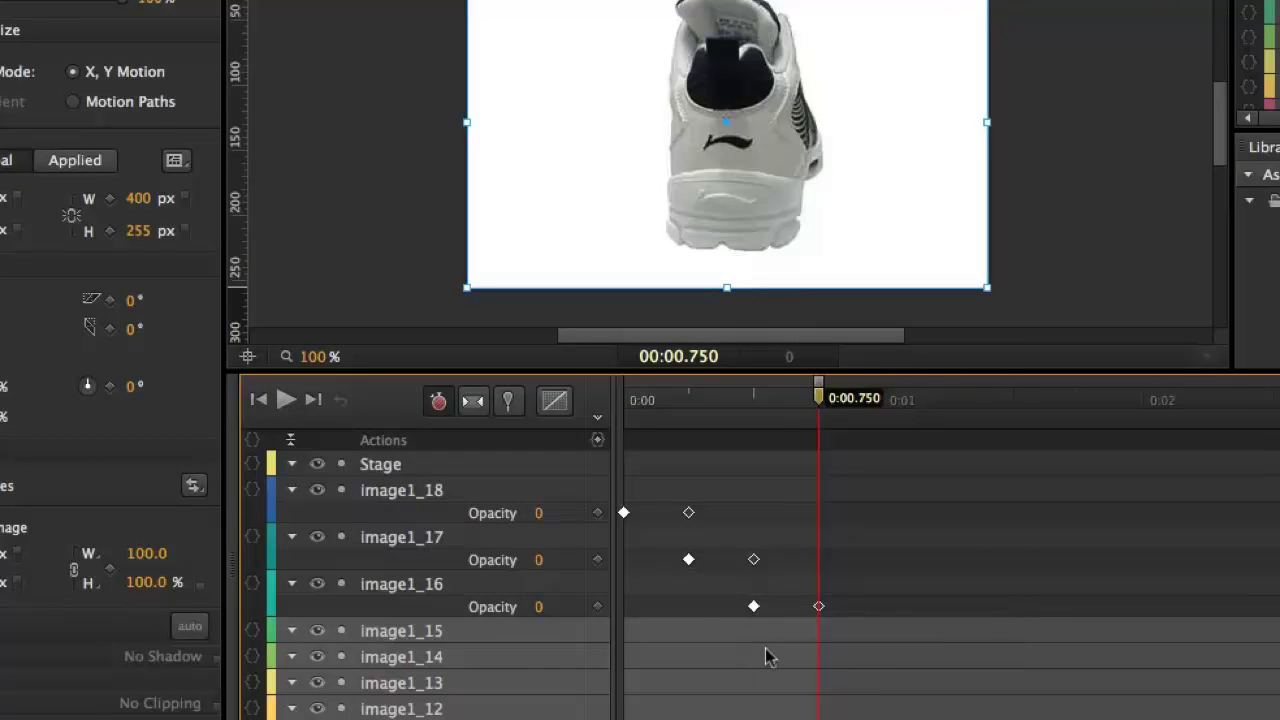
scroll(932, 590, "down", 10)
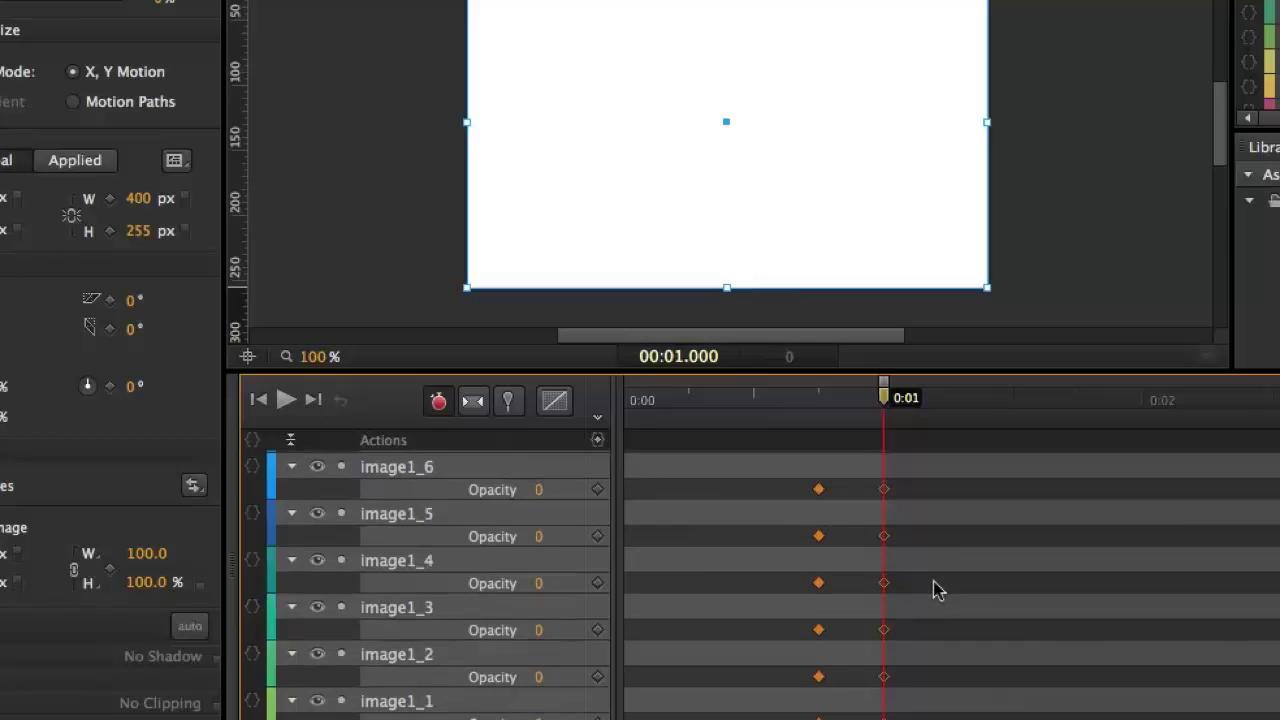
scroll(935, 590, "up", 10)
scroll(936, 590, "up", 2)
scroll(938, 589, "down", 3)
scroll(940, 588, "up", 3)
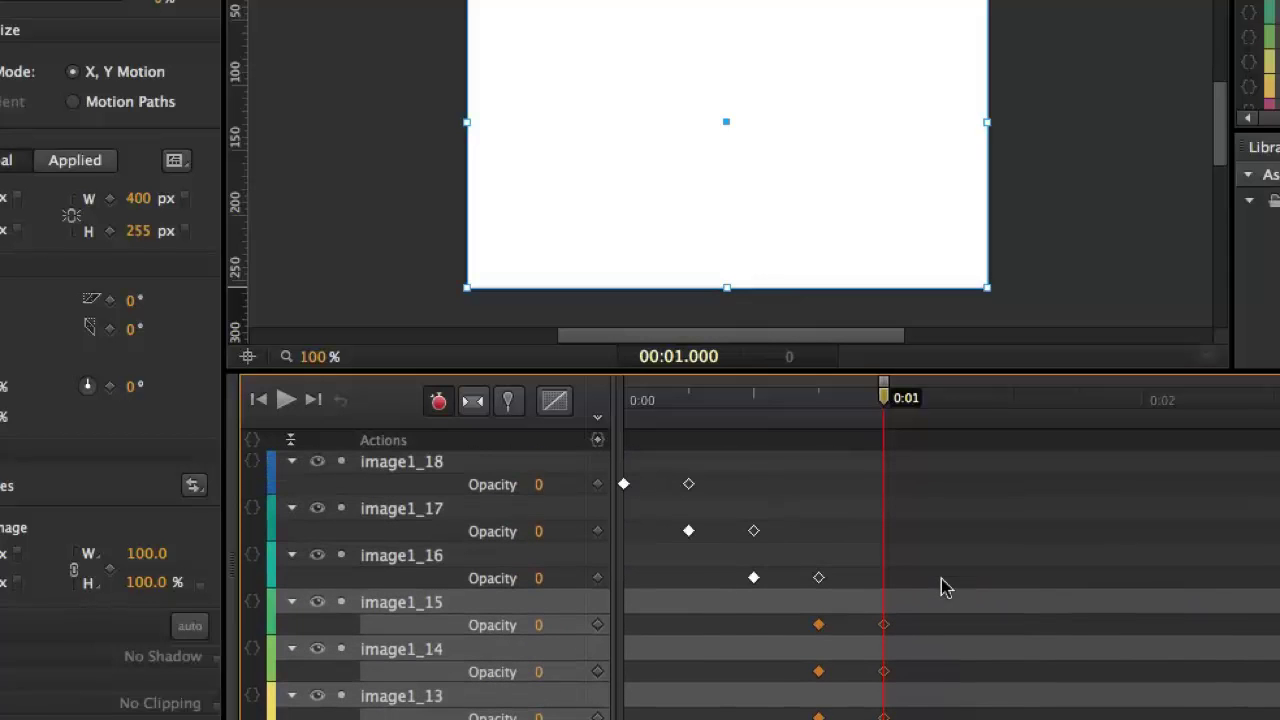
- Drag the pasted keyframes so image1_15, image1_14 and image1_13 each fade one step later
left_click(816, 628, "shift")
scroll(900, 580, "up", 1)
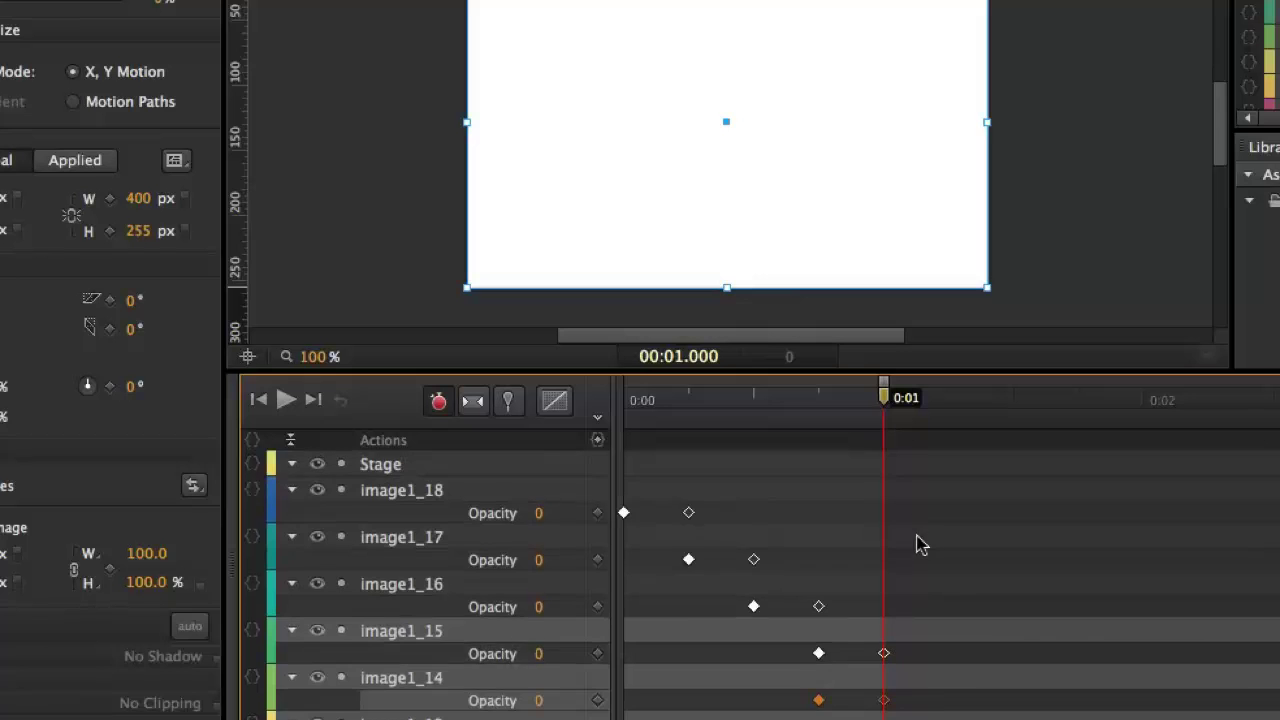
scroll(870, 578, "down", 5)
scroll(870, 578, "up", 3)
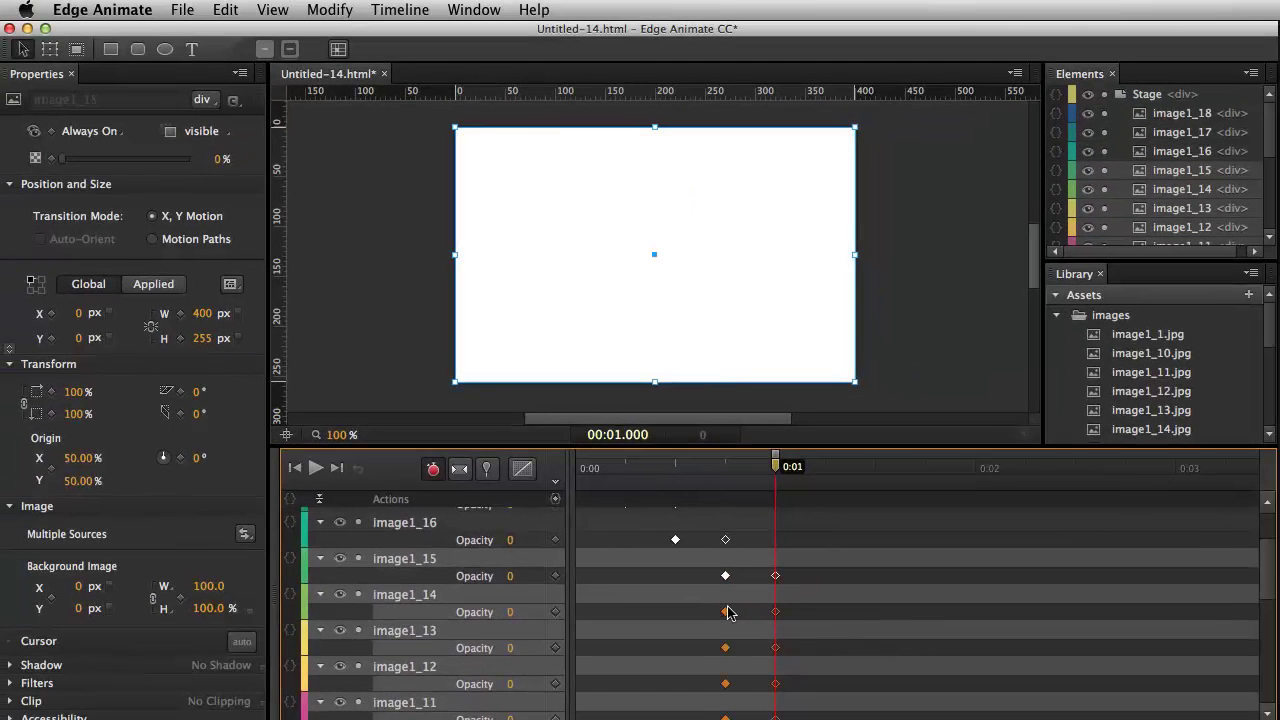
left_click_drag(728, 612, 775, 612)
scroll(797, 609, "down", 3)
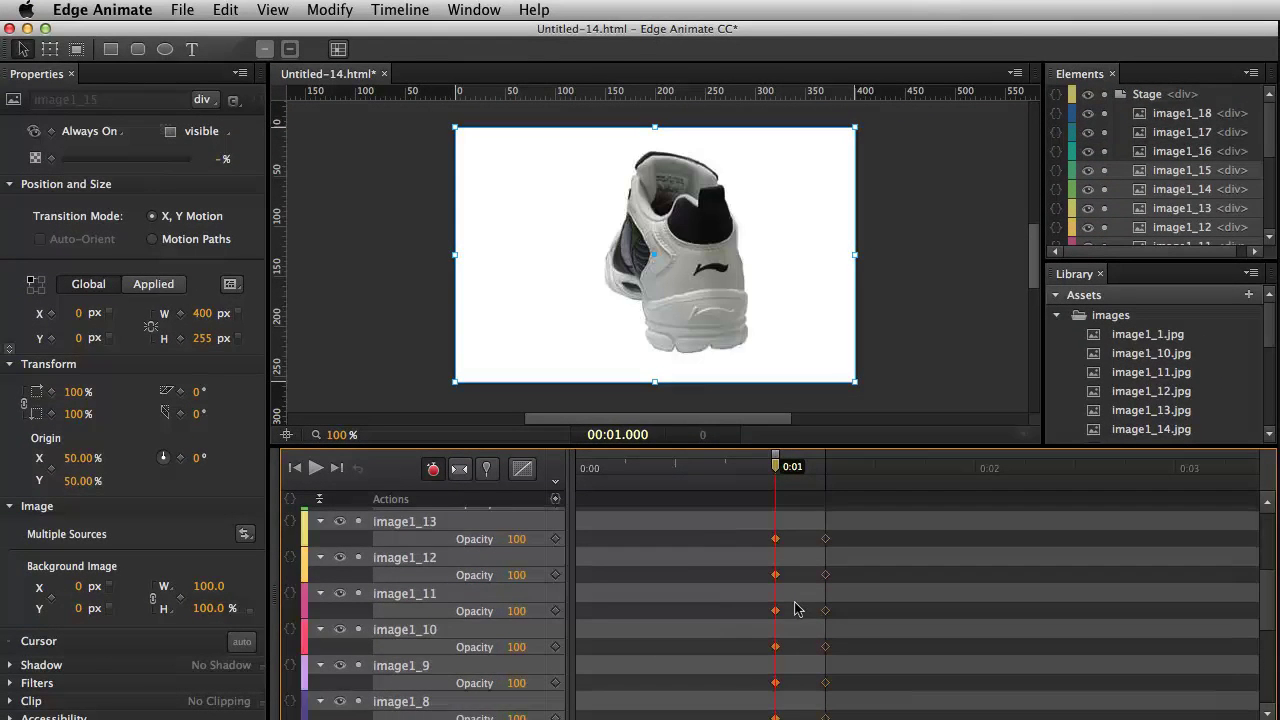
scroll(797, 609, "up", 2)
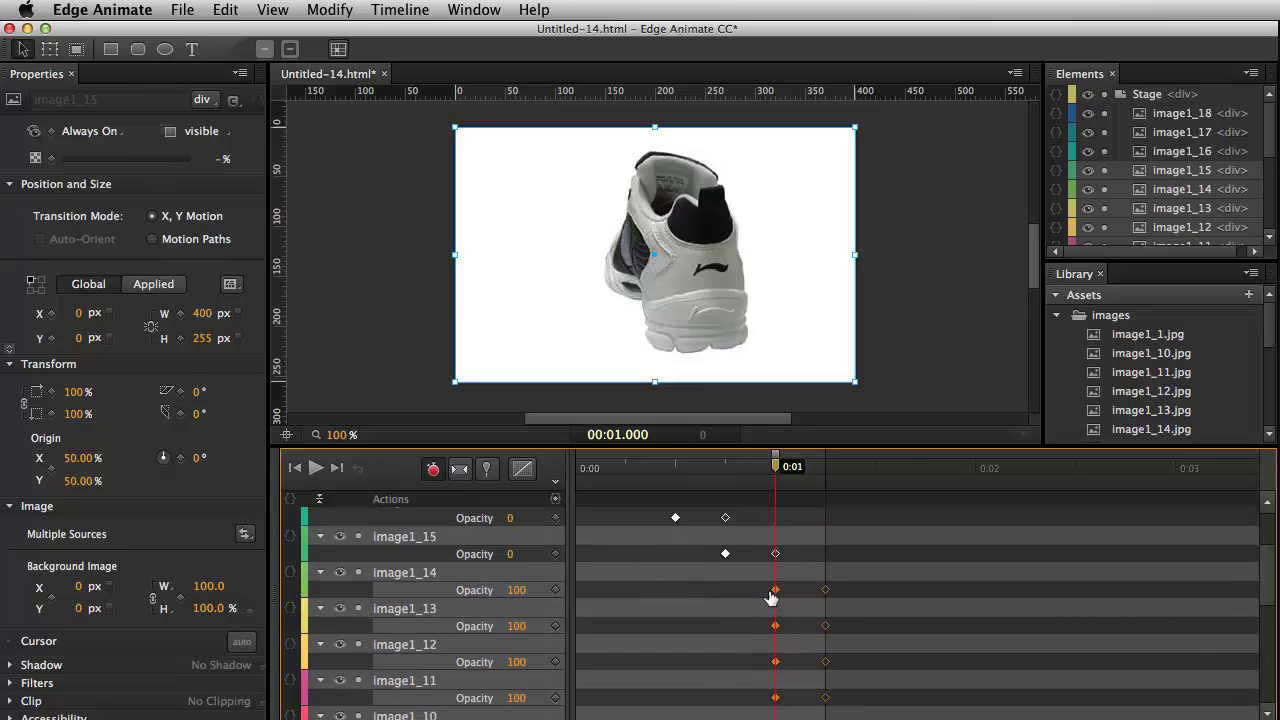
left_click(816, 592, "super")
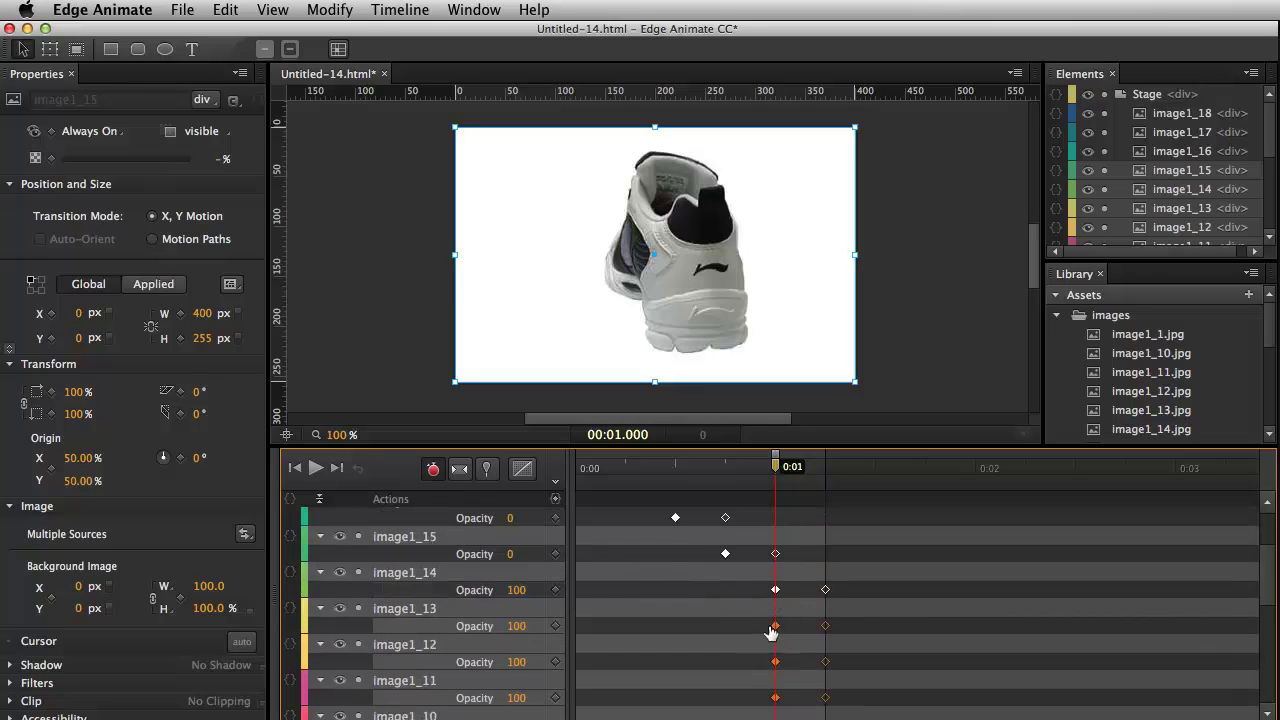
mouse_move(773, 628)
left_mouse_down()
mouse_move(809, 620)
mouse_move(878, 650)
left_mouse_up()
left_click(874, 627, "super")
scroll(878, 645, "down", 3)
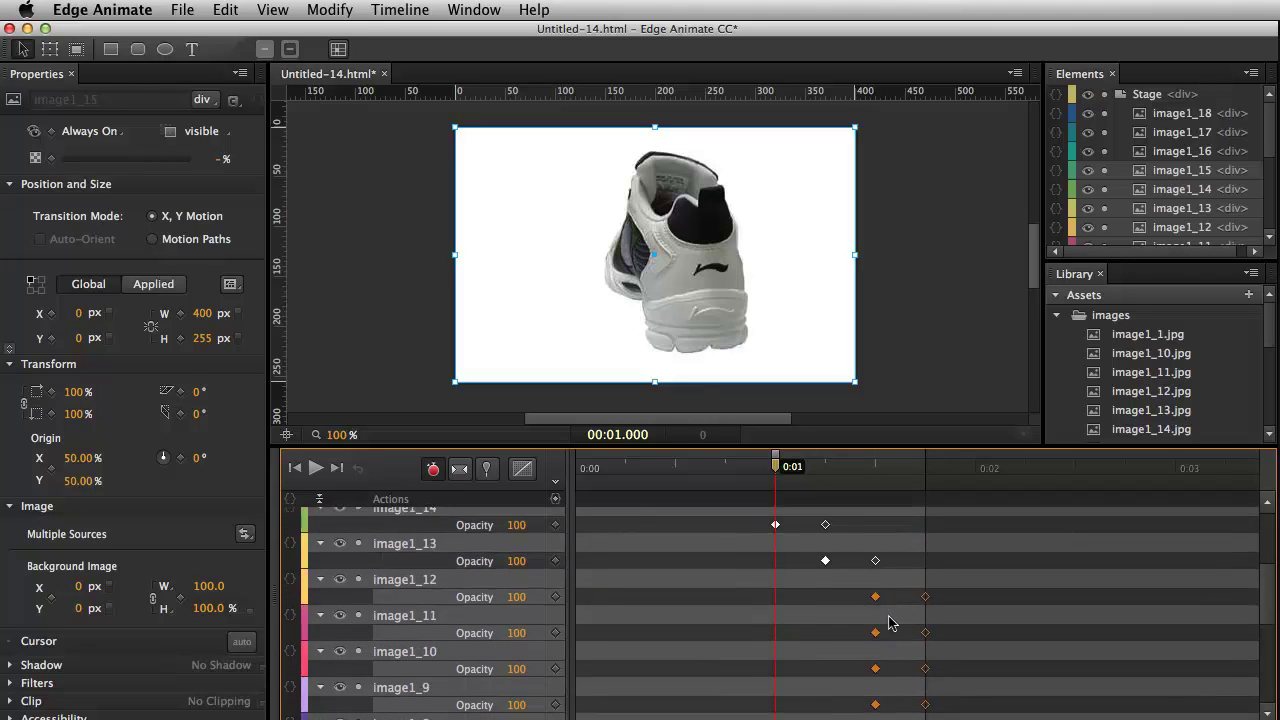
scroll(880, 640, "up", 2)
scroll(870, 640, "down", 2)
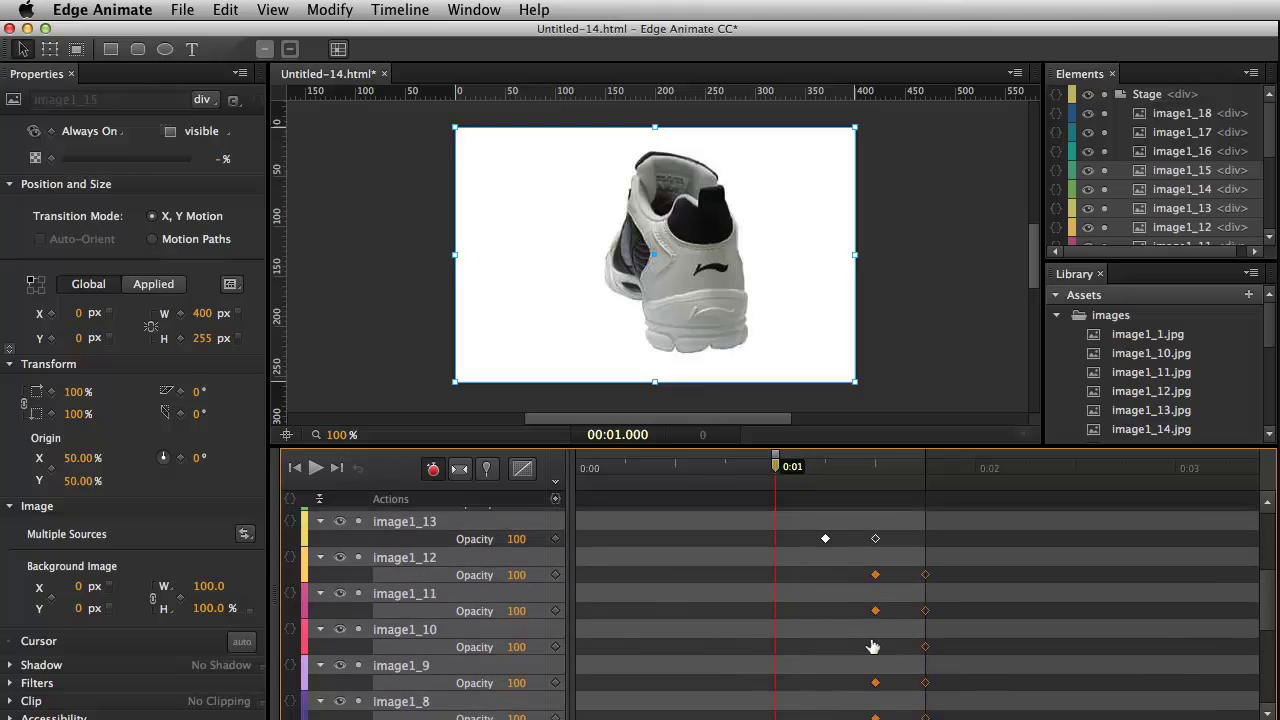
- Scroll through the Timeline to review every layer's staggered opacity keyframes up to 4.5 seconds
scroll(870, 635, "down", 1)
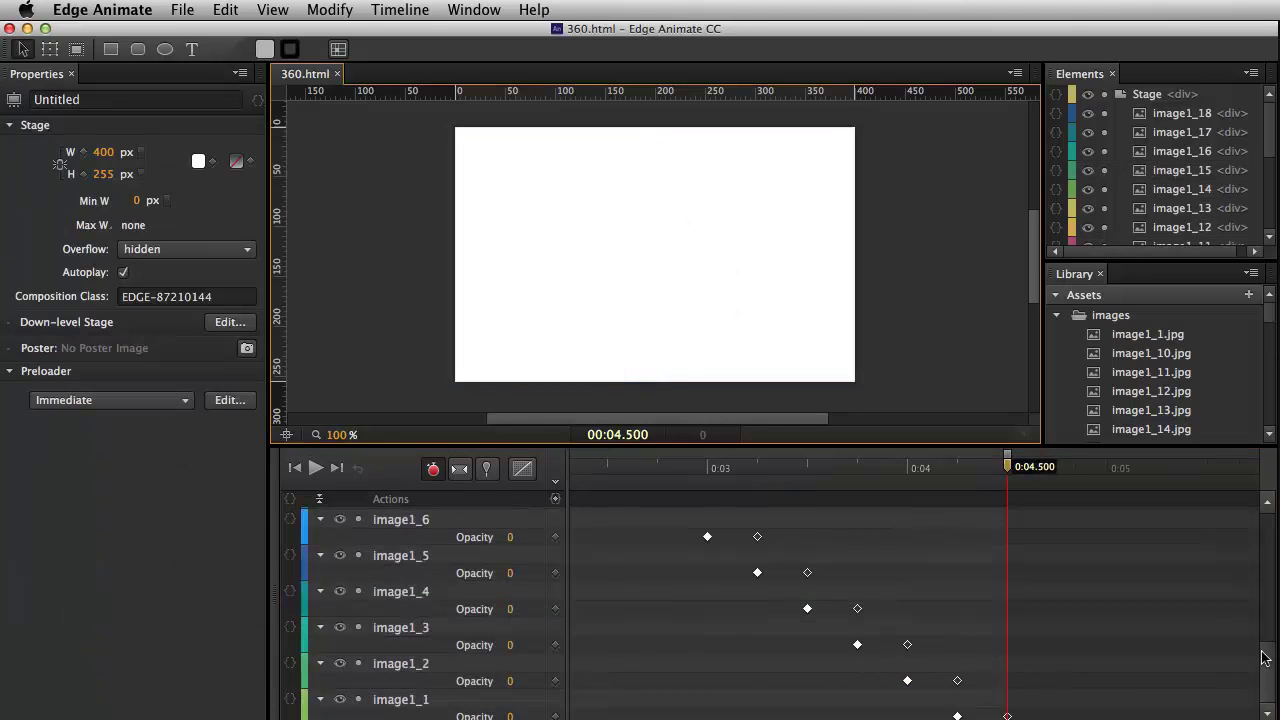
left_click_drag(1265, 658, 1255, 618)
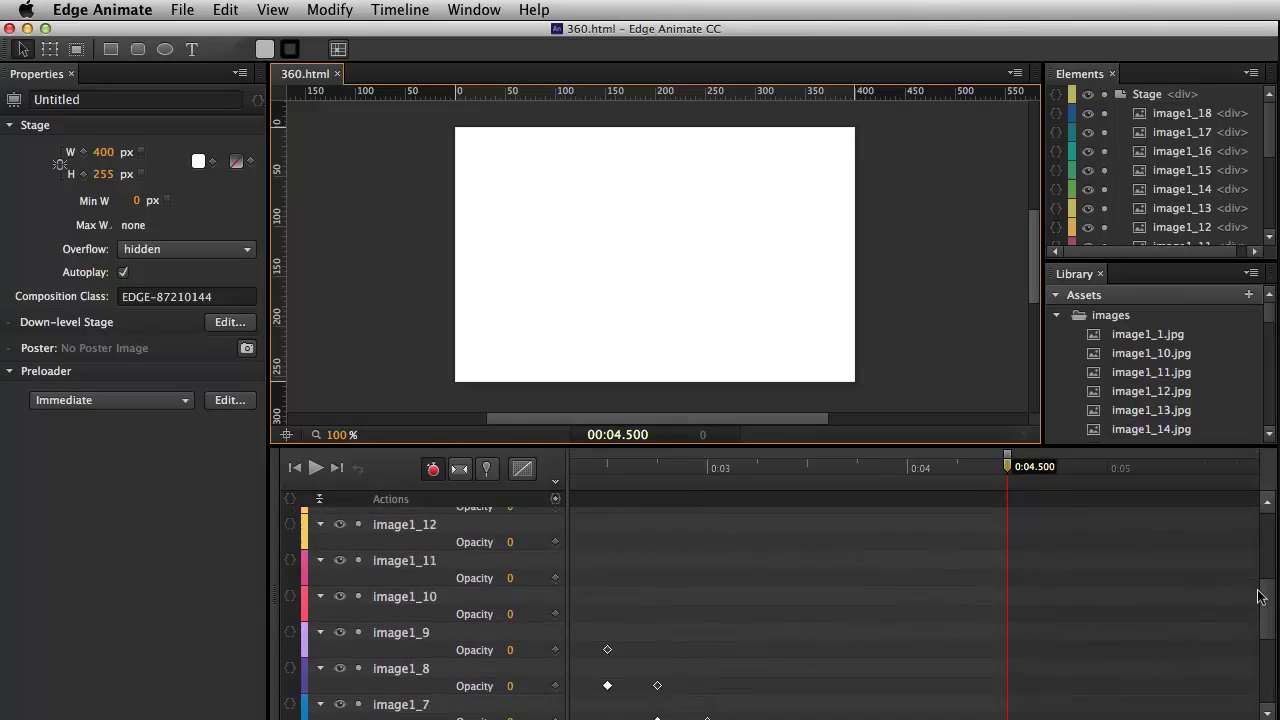
scroll(1240, 640, "down", 4)
scroll(1207, 688, "down", 1)
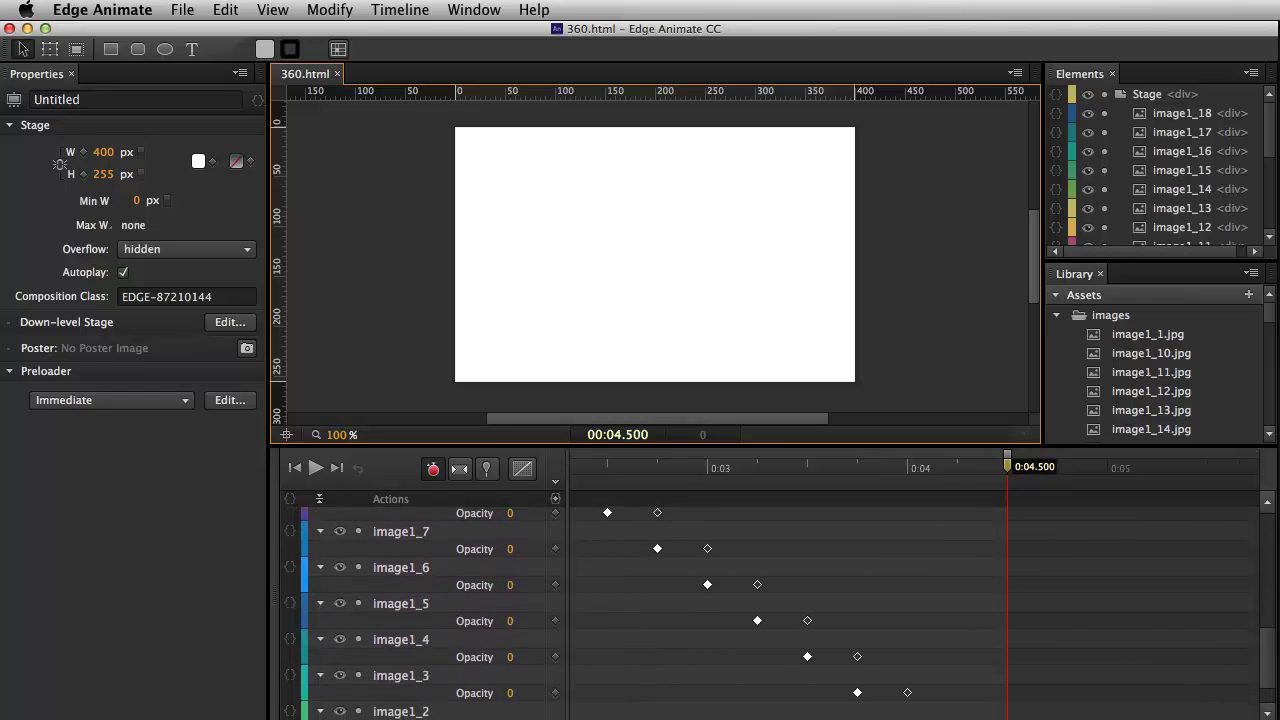
scroll(962, 700, "left", 1)
scroll(962, 700, "left", 5)
scroll(962, 700, "right", 3)
scroll(962, 700, "right", 4)
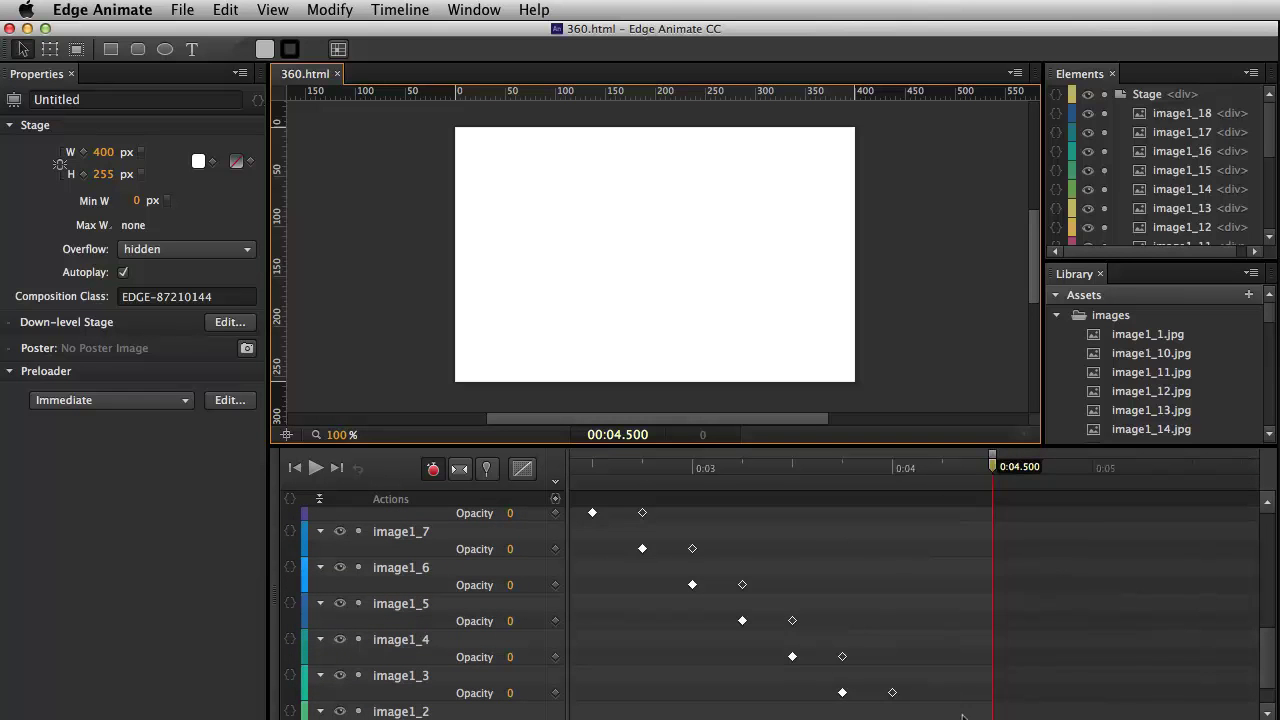
left_click_drag(1268, 658, 1270, 567)
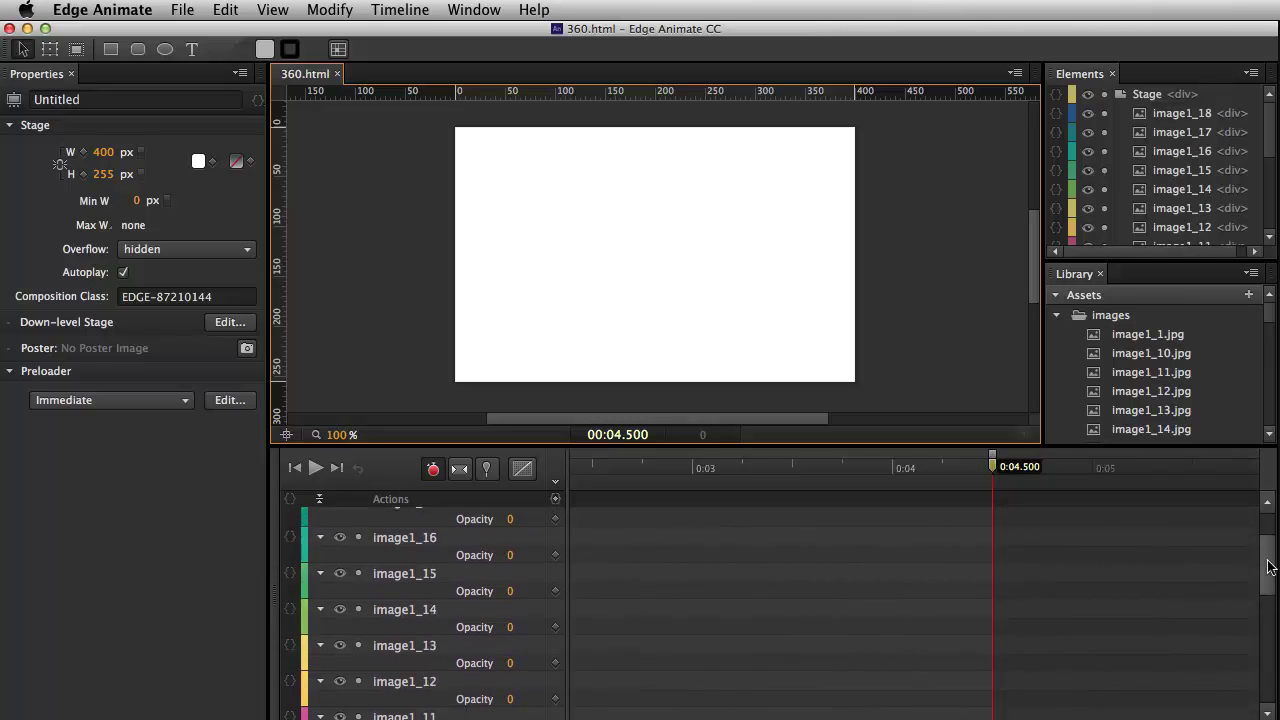
- Preview 360.html in Chrome with Cmd+Enter
key("super+Return")
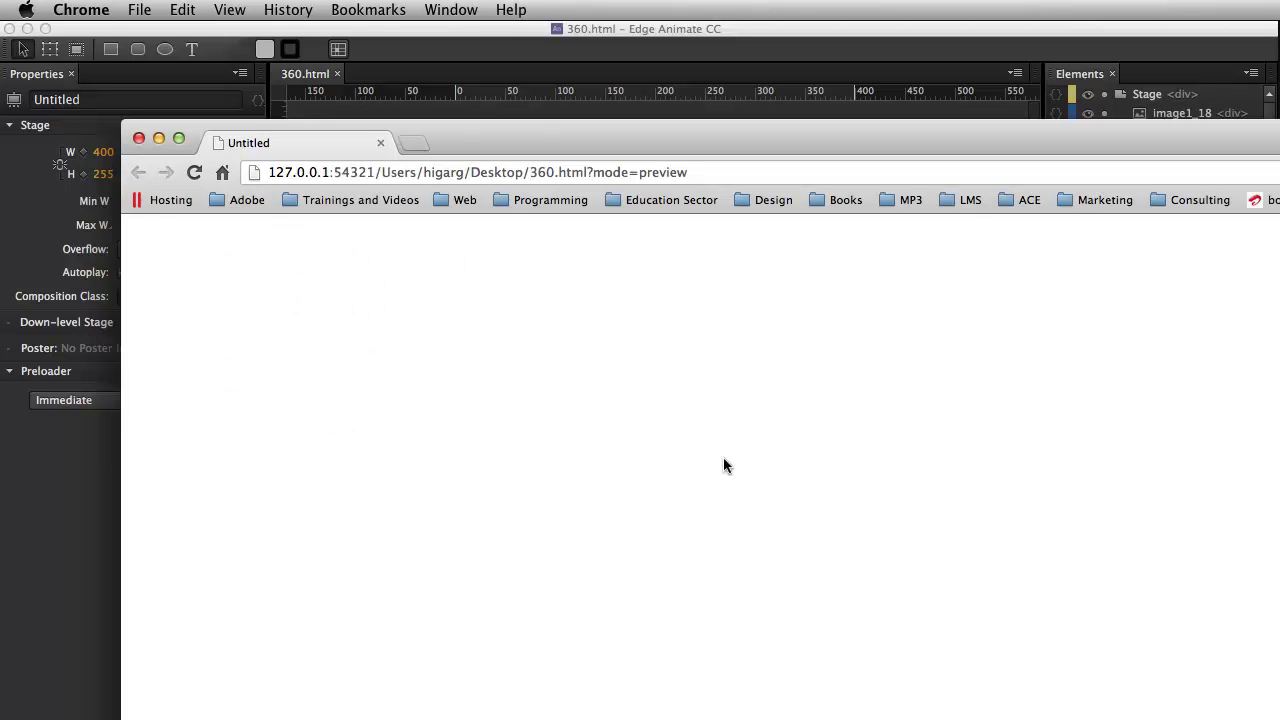
- Set image1_18's opacity to 100% at 4.5 seconds so the shoe reappears at the end
left_click(74, 528)
scroll(508, 541, "down", 2)
scroll(460, 540, "down", 7)
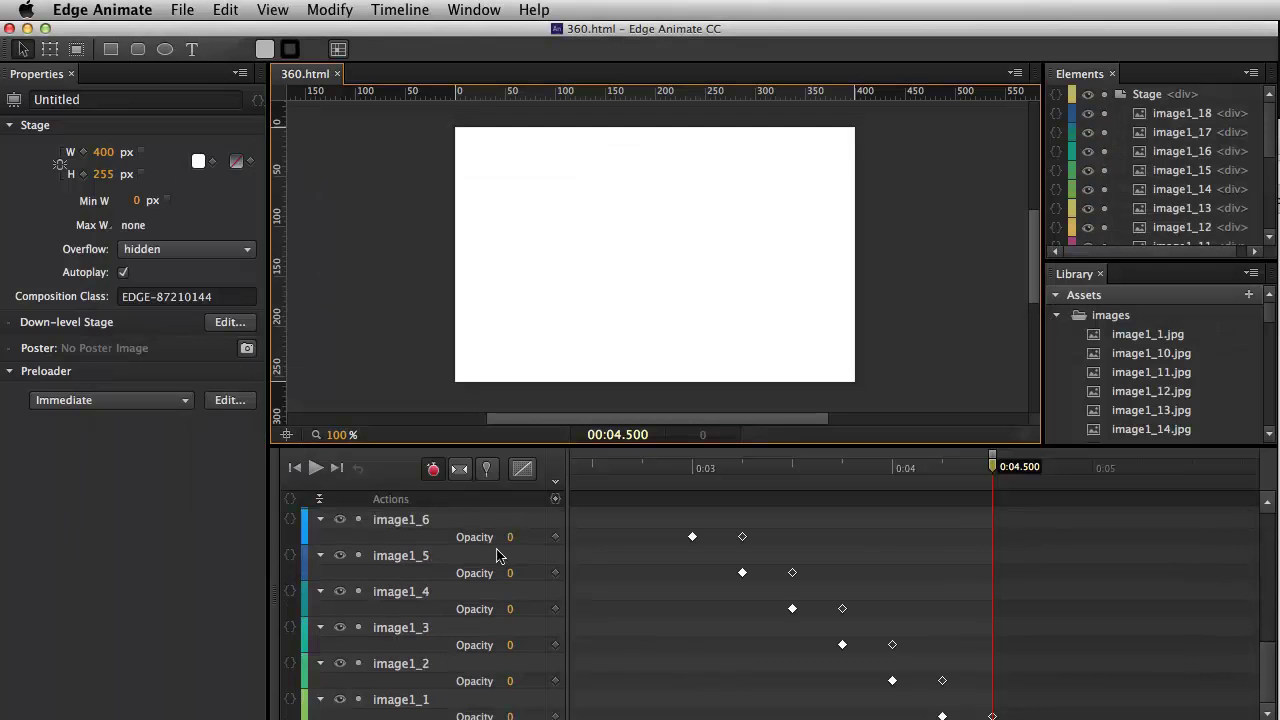
scroll(480, 532, "down", 1)
scroll(493, 527, "up", 9)
scroll(493, 527, "up", 3)
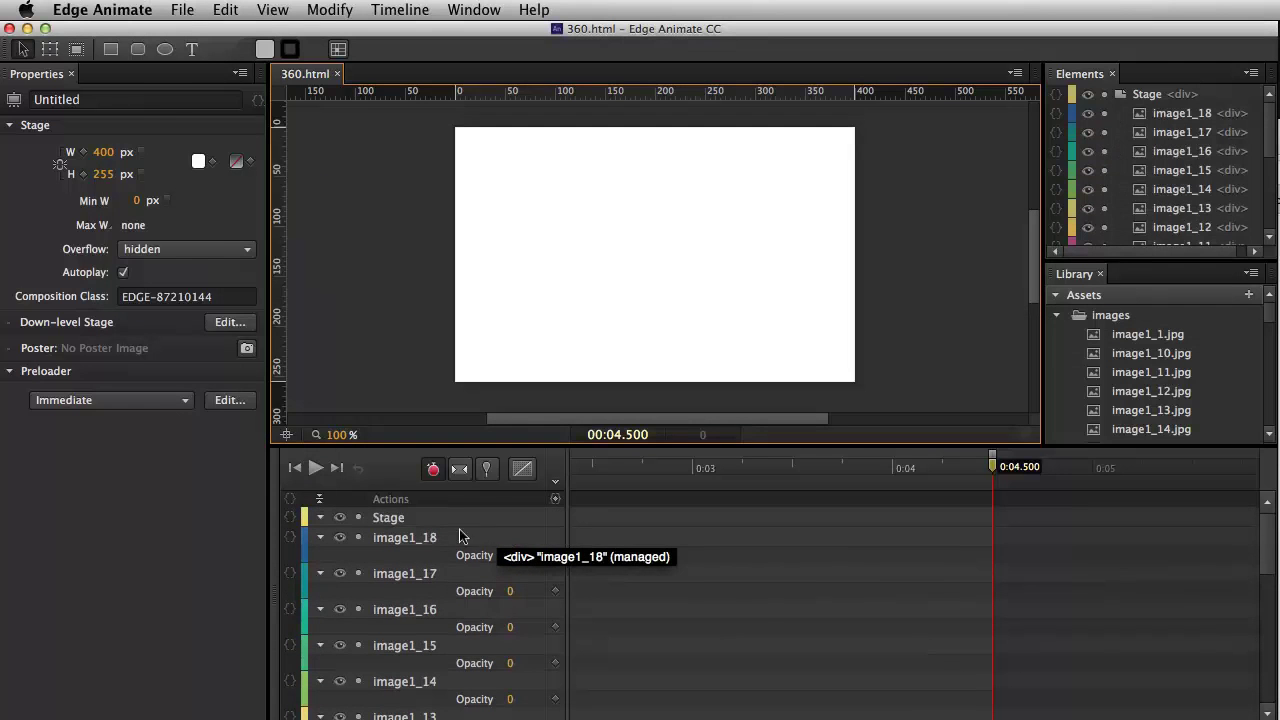
left_click(446, 537)
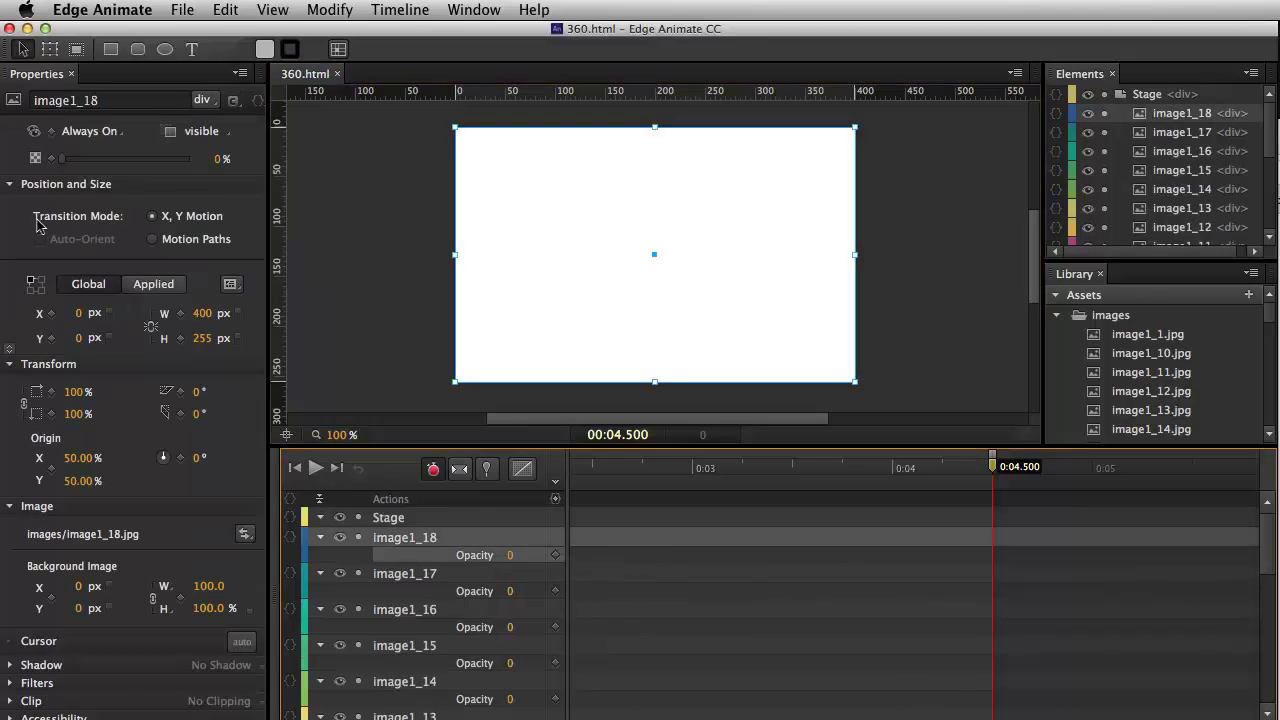
mouse_move(62, 158)
left_click_drag(62, 158, 205, 158)
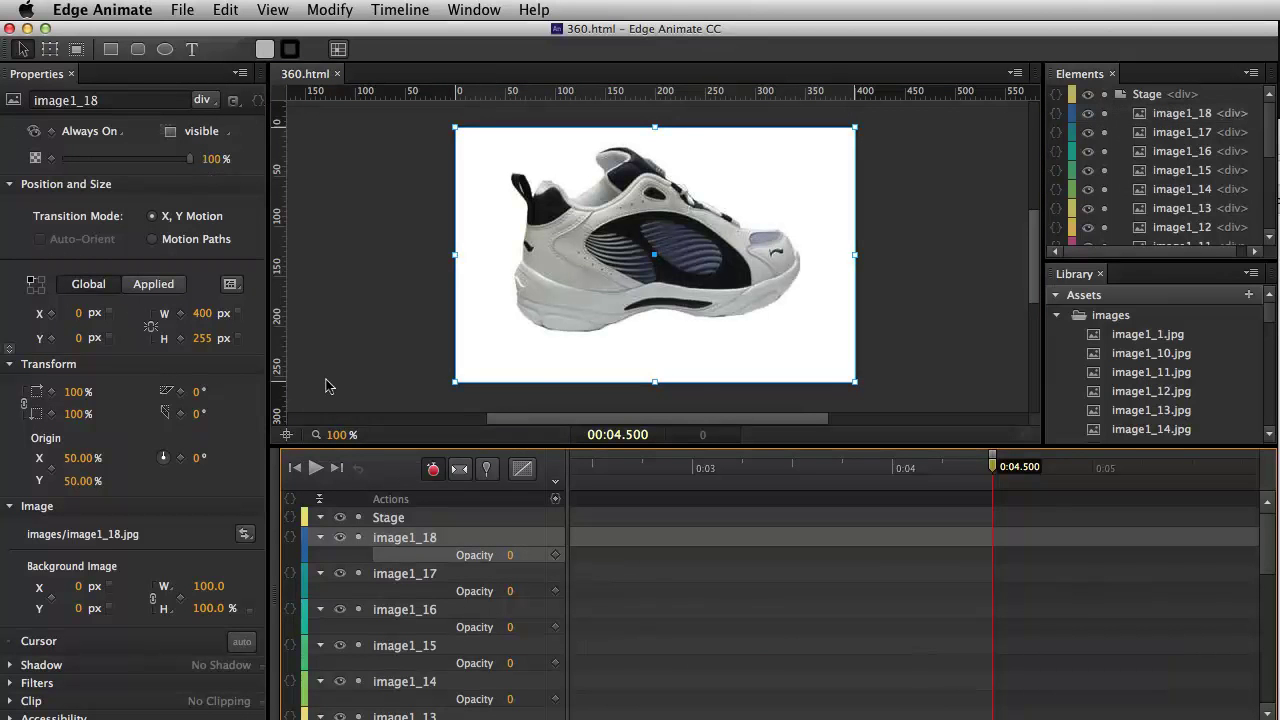
- Preview 360.html in Chrome again, now ending on the shoe's side view
key("super+Return")
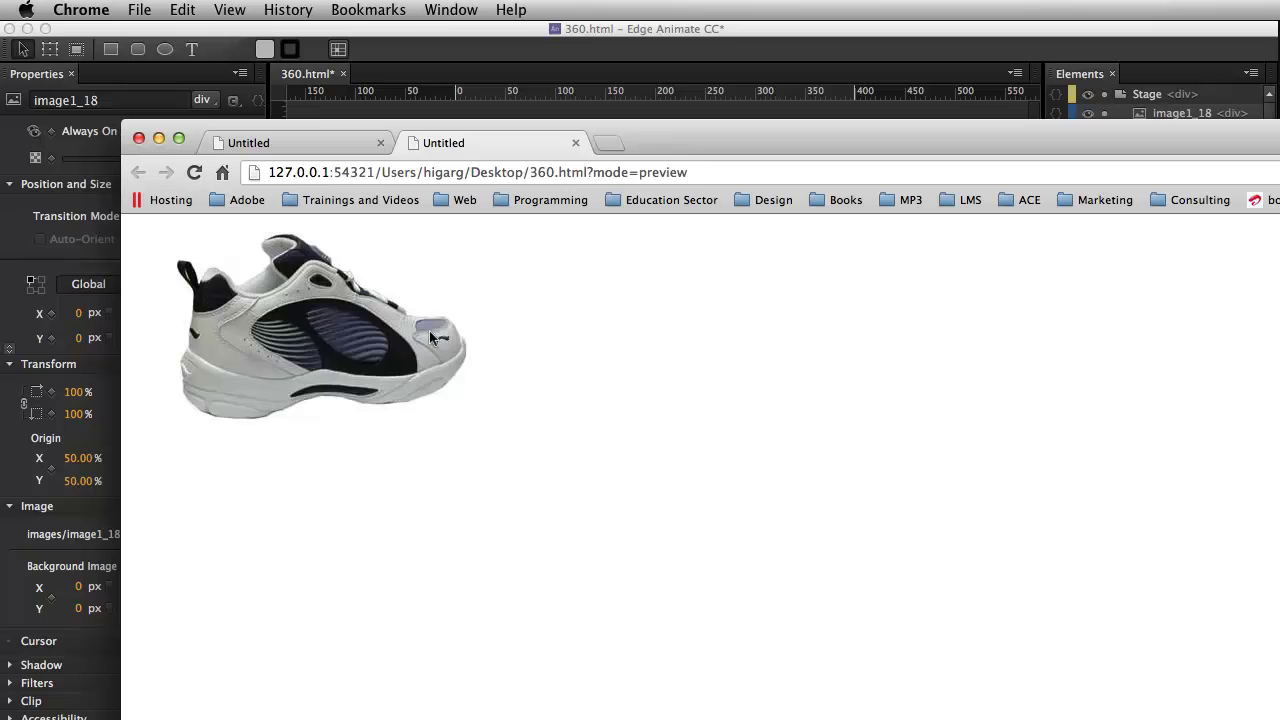
- Inspect the shoe in Chrome's developer tools and collapse the 400×255 Stage div's image elements
right_click(374, 331)
left_click(457, 553)
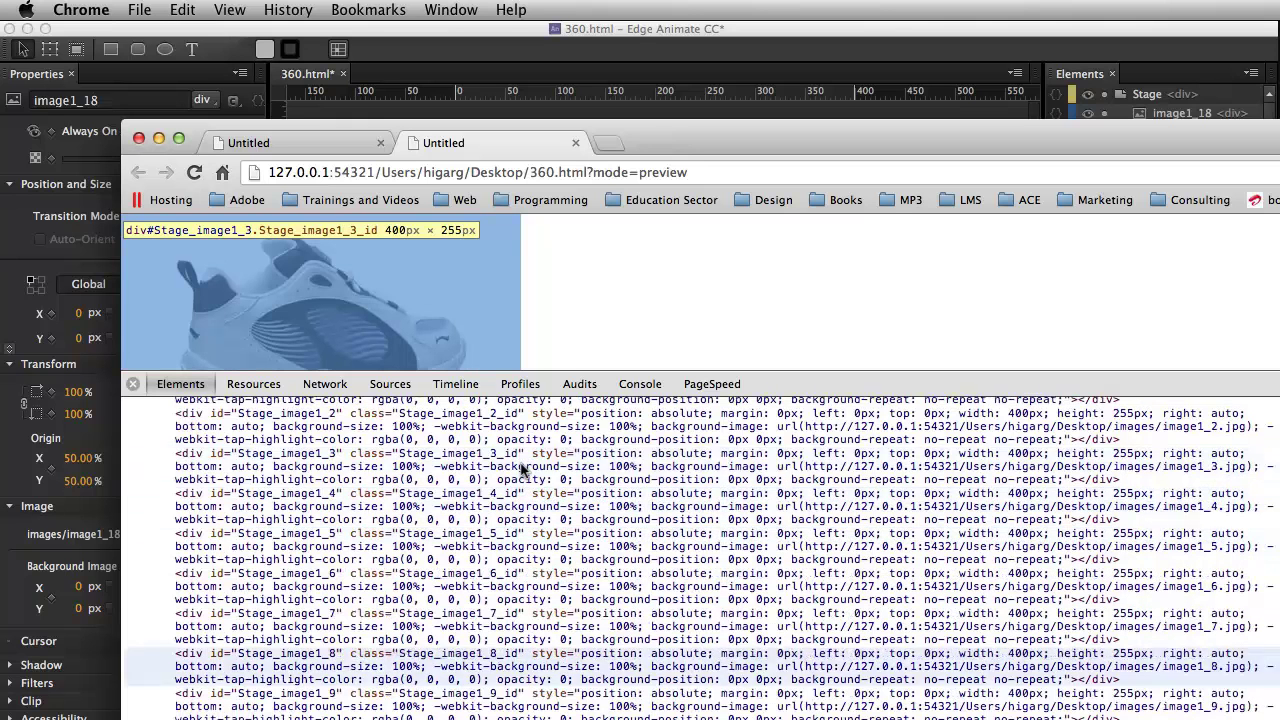
scroll(516, 468, "up", 5)
scroll(522, 468, "up", 3)
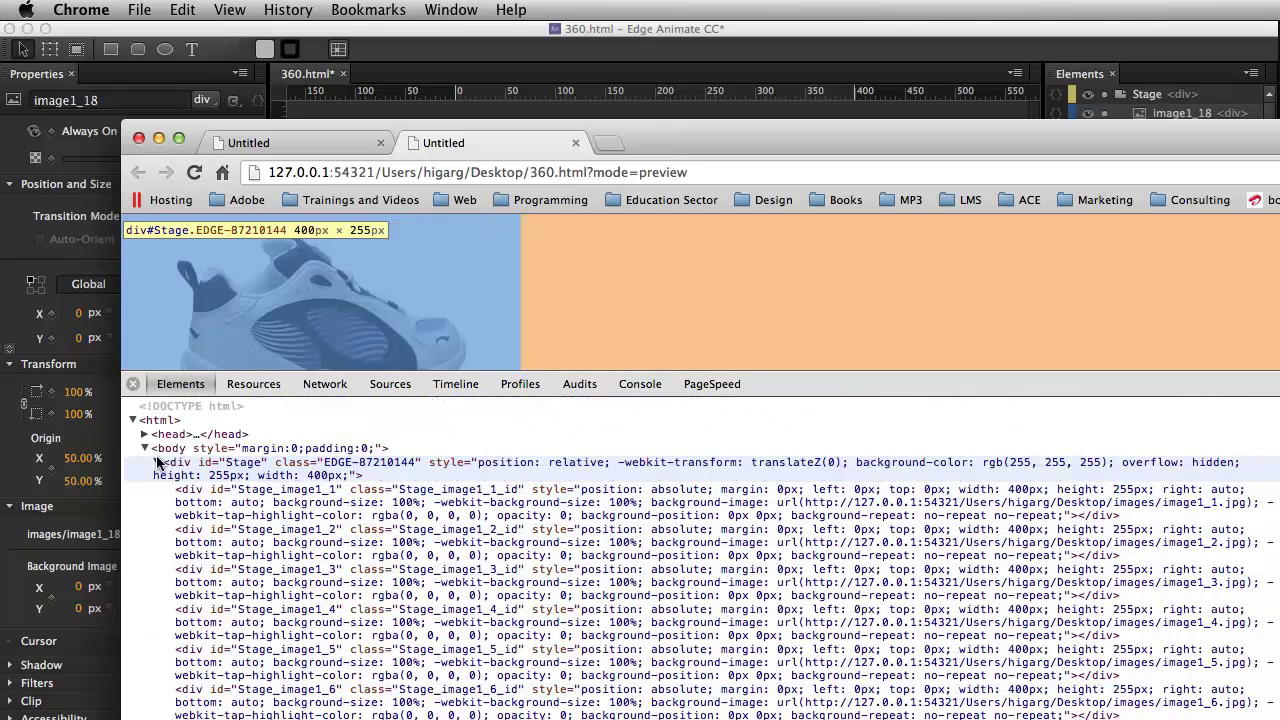
left_click(155, 462)
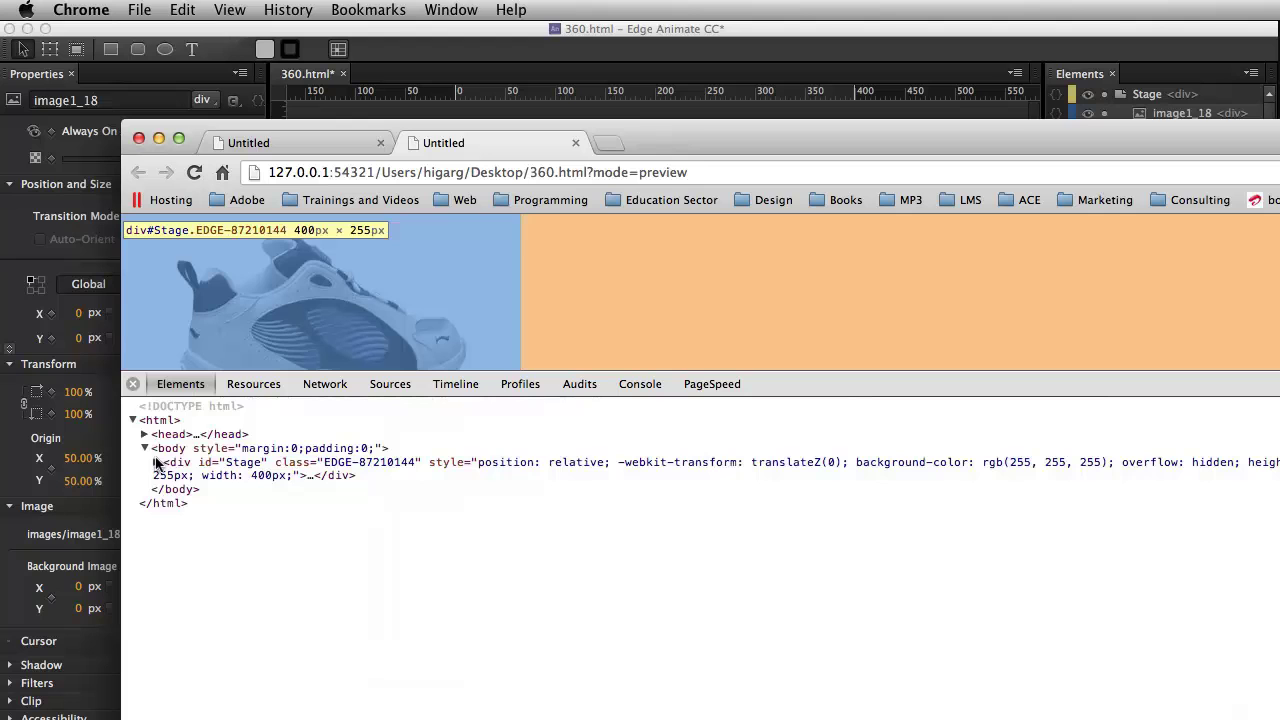